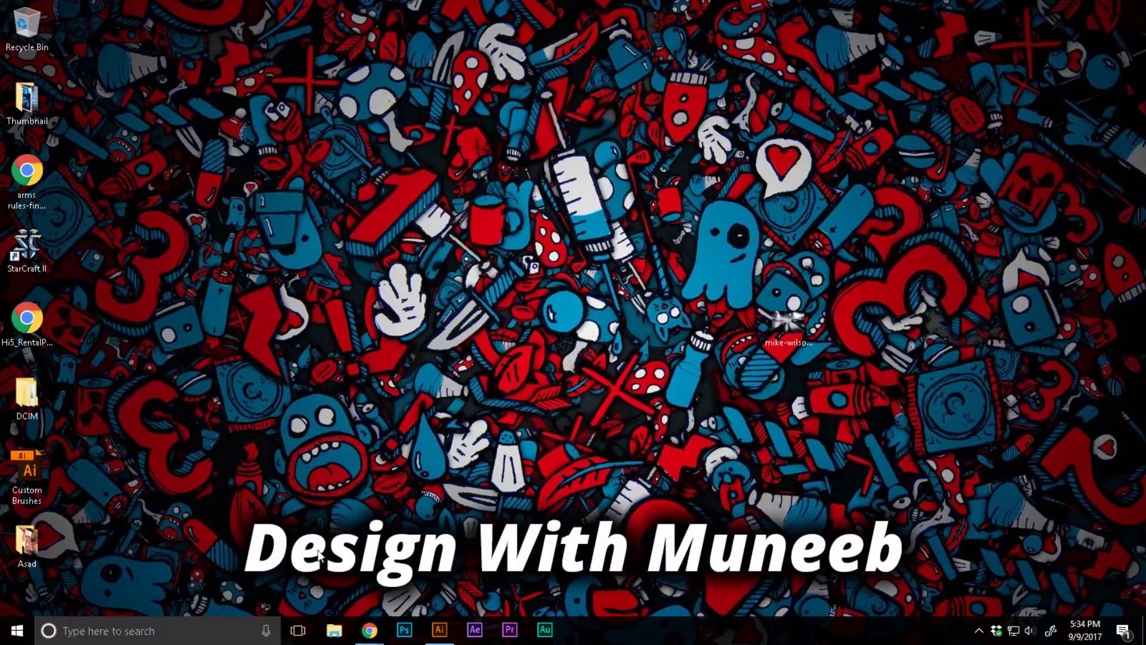
Bring the Stock Photos Chrome window to the front from the taskbar.
{"action": "mouse_move", "coordinate": [371, 627]}
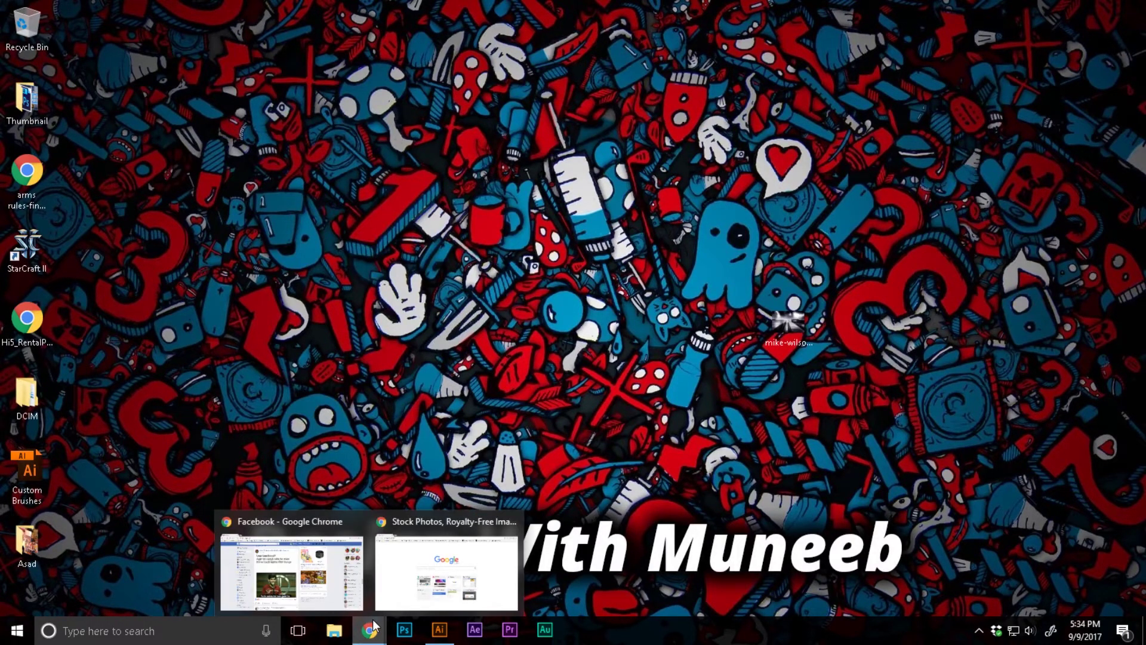
{"action": "left_click", "coordinate": [382, 607]}
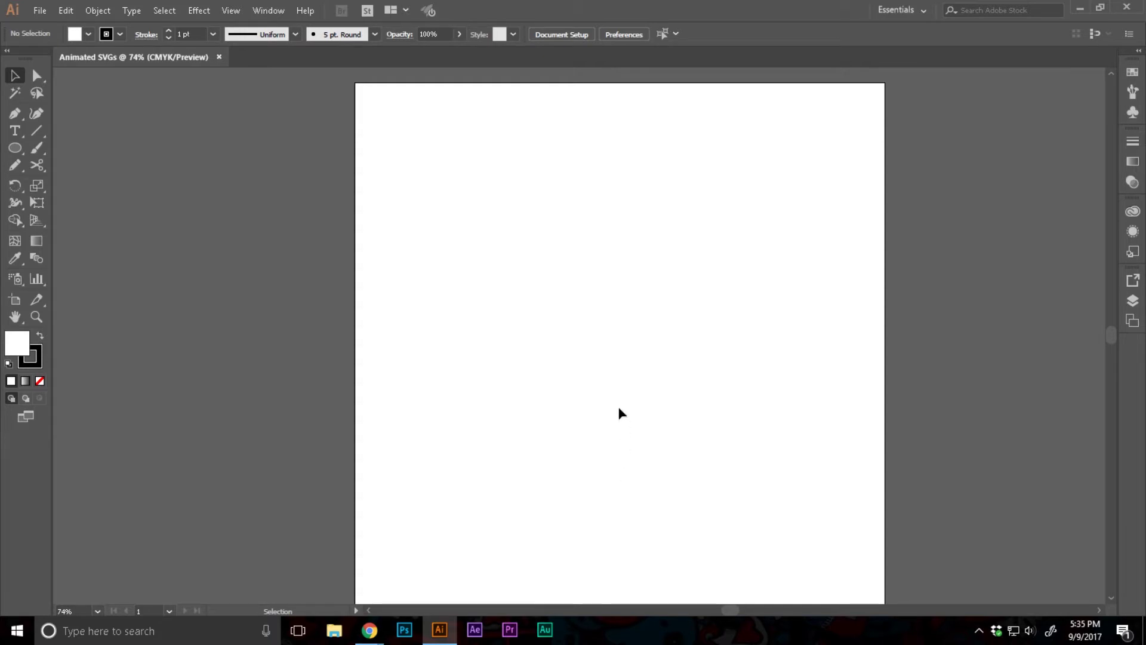
Paste the clothing sketch, centre it on the artboard and enlarge it.
{"action": "right_click", "coordinate": [616, 323]}
{"action": "left_click", "coordinate": [606, 343]}
{"action": "key", "text": "ctrl+v"}
{"action": "left_click", "coordinate": [539, 33]}
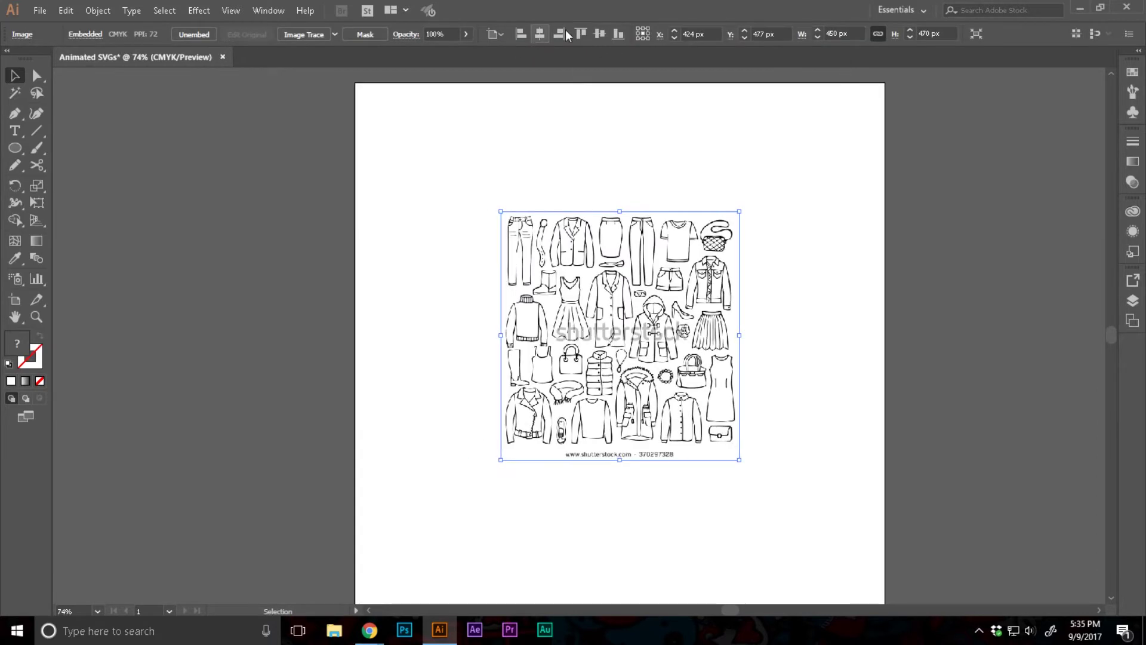
{"action": "left_click", "coordinate": [599, 33]}
{"action": "scroll", "coordinate": [752, 454], "scroll_direction": "down", "scroll_amount": 1}
{"action": "left_click_drag", "start_coordinate": [741, 438], "coordinate": [850, 546]}
{"action": "left_click", "coordinate": [919, 512]}
{"action": "scroll", "coordinate": [931, 505], "scroll_direction": "up", "scroll_amount": 1}
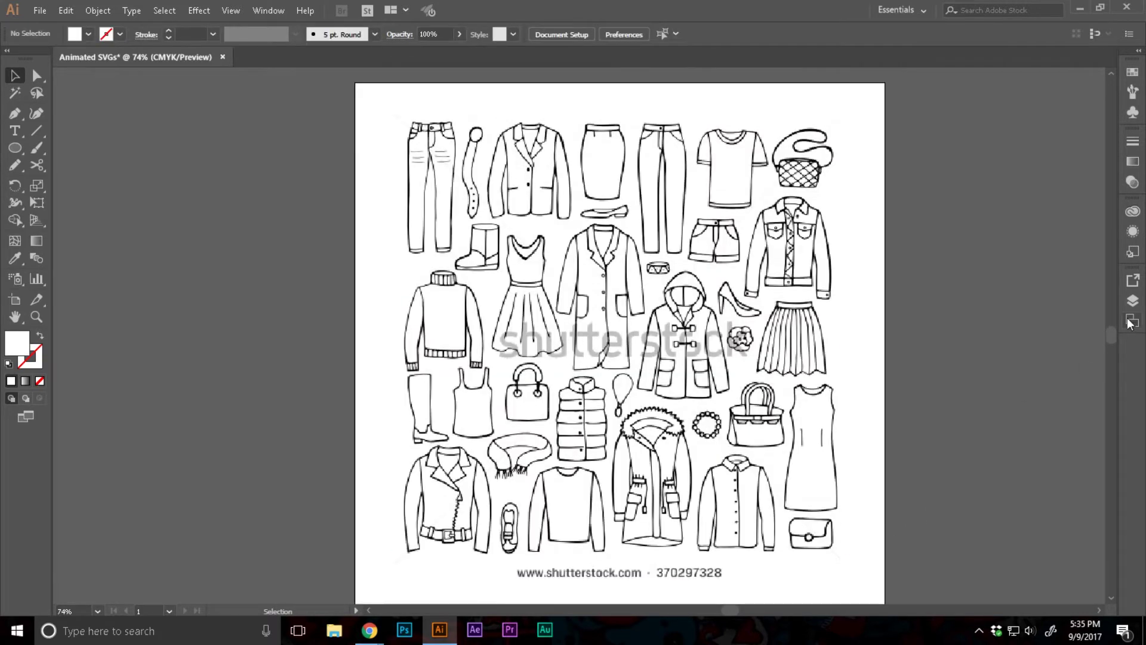
Rename Layer 1 to 'Template' and make it a Template layer with Black colour.
{"action": "left_click", "coordinate": [1132, 300]}
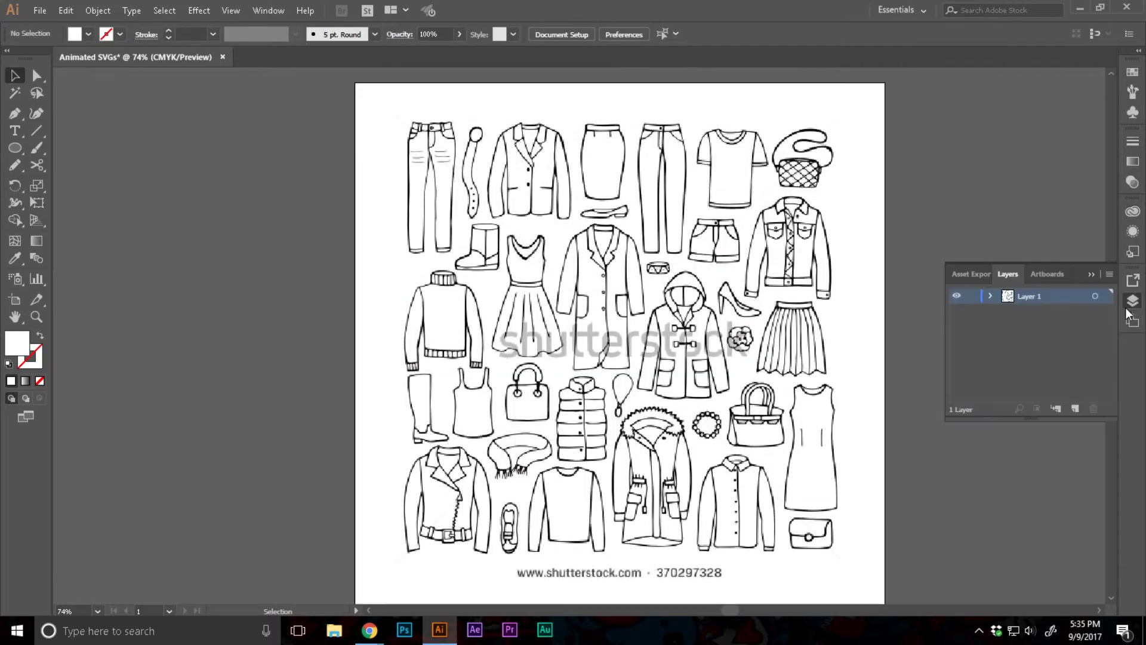
{"action": "double_click", "coordinate": [1030, 297]}
{"action": "type", "text": "Template"}
{"action": "key", "text": "Return"}
{"action": "double_click", "coordinate": [1068, 300]}
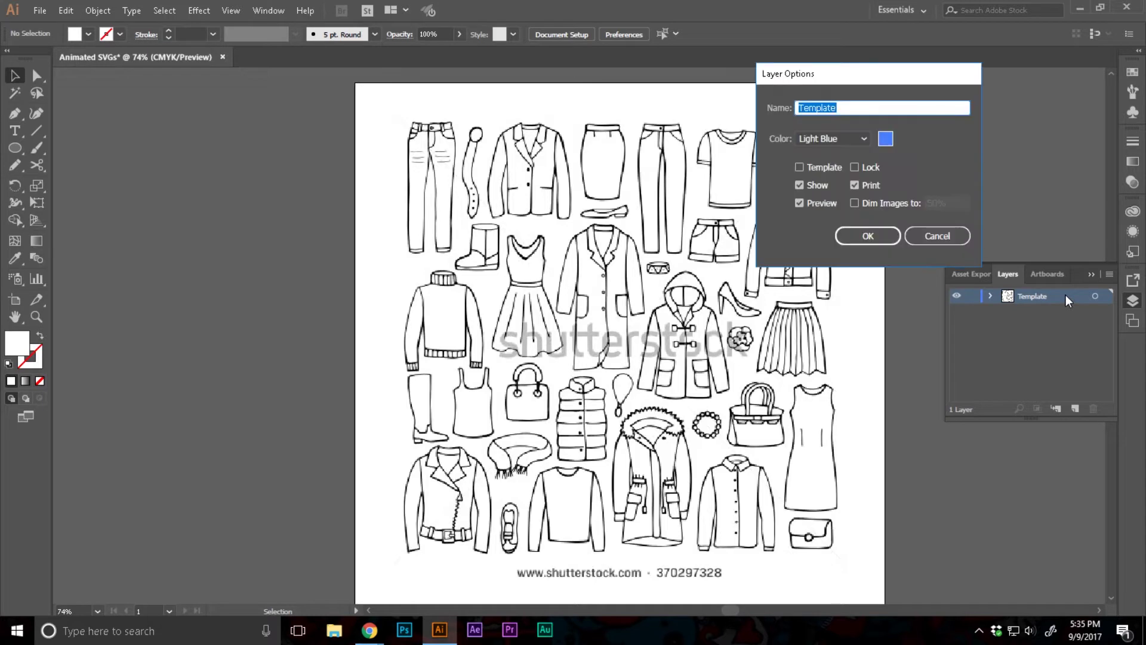
{"action": "left_click", "coordinate": [805, 164]}
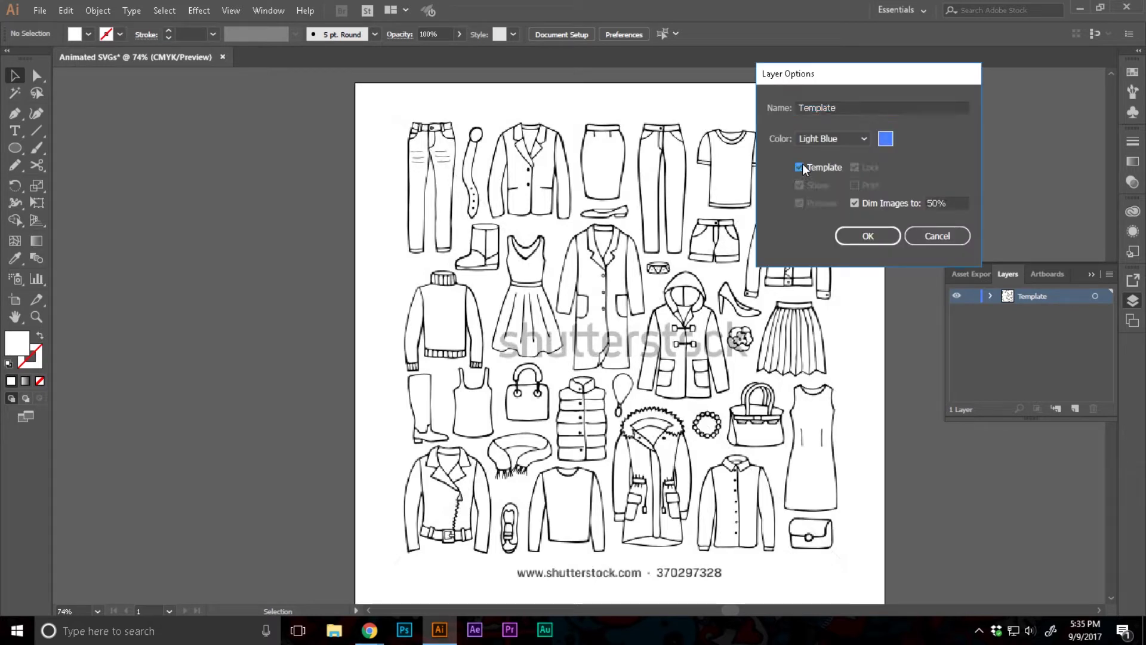
{"action": "left_click", "coordinate": [831, 139]}
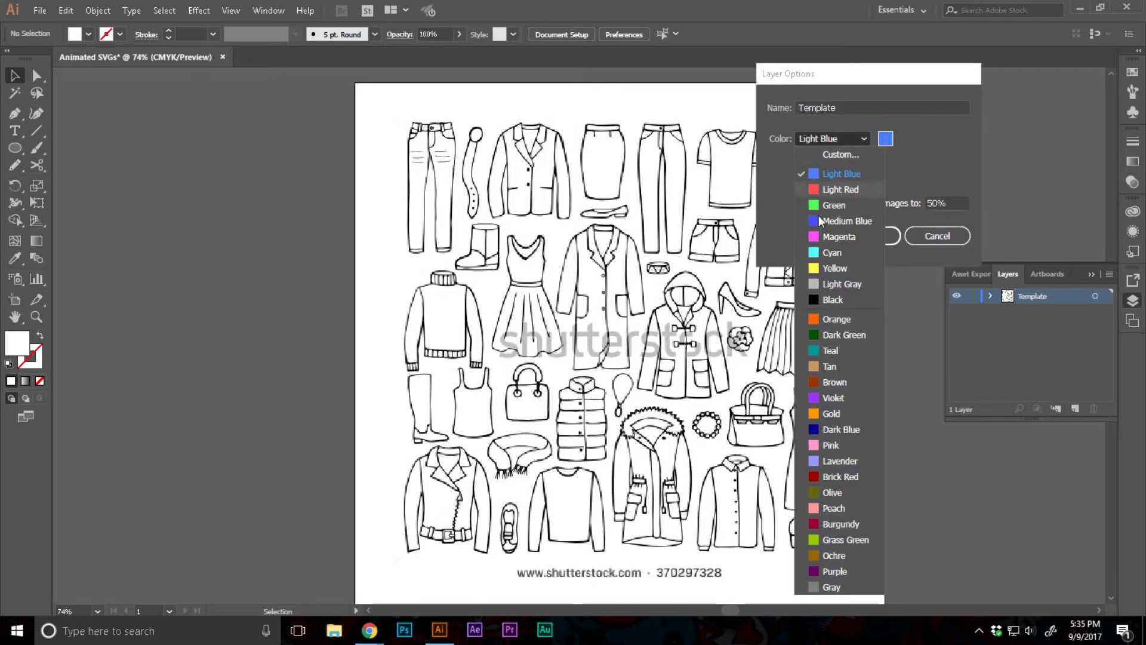
{"action": "left_click", "coordinate": [835, 300]}
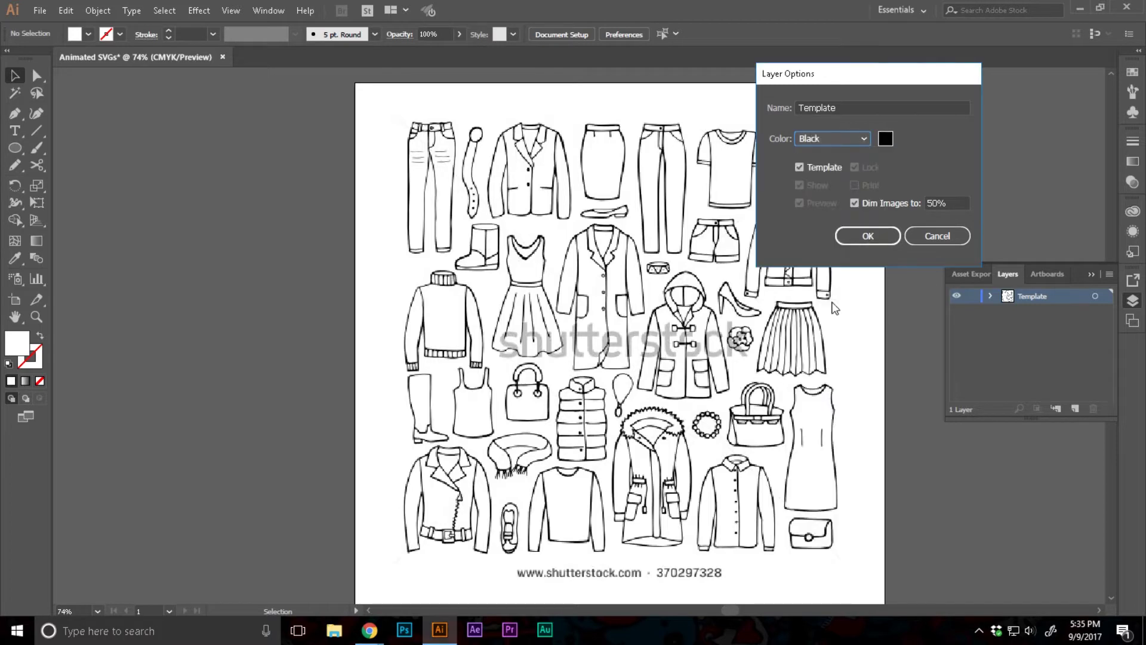
{"action": "left_click", "coordinate": [872, 242]}
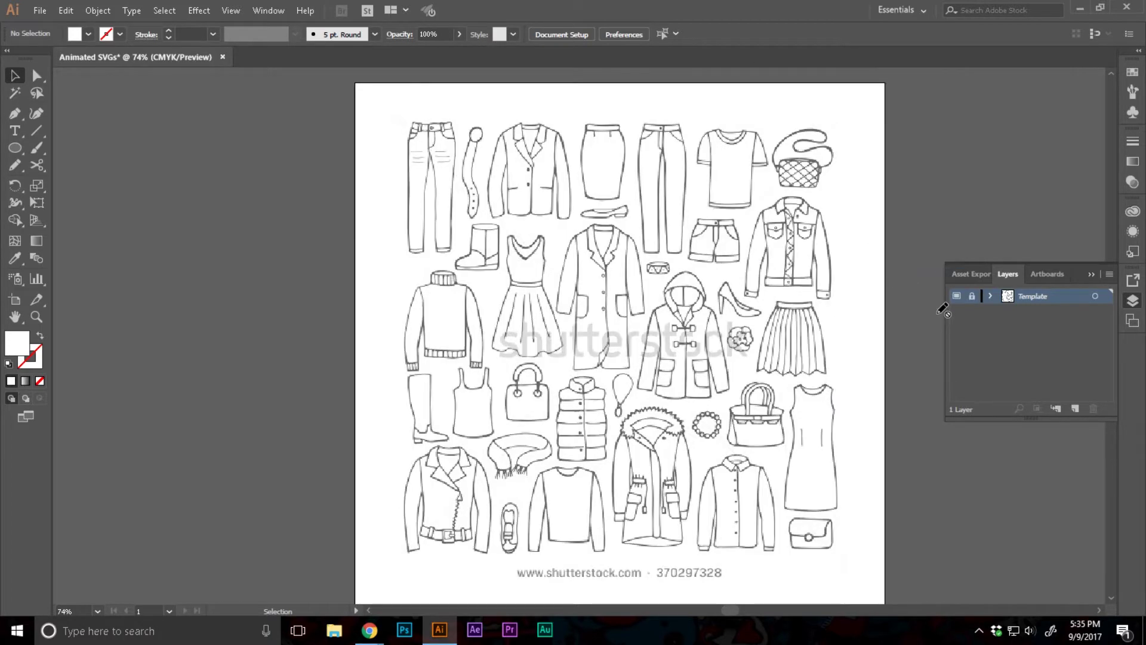
Add a new layer named 'Lines' above Template.
{"action": "left_click", "coordinate": [1076, 409], "text": "alt"}
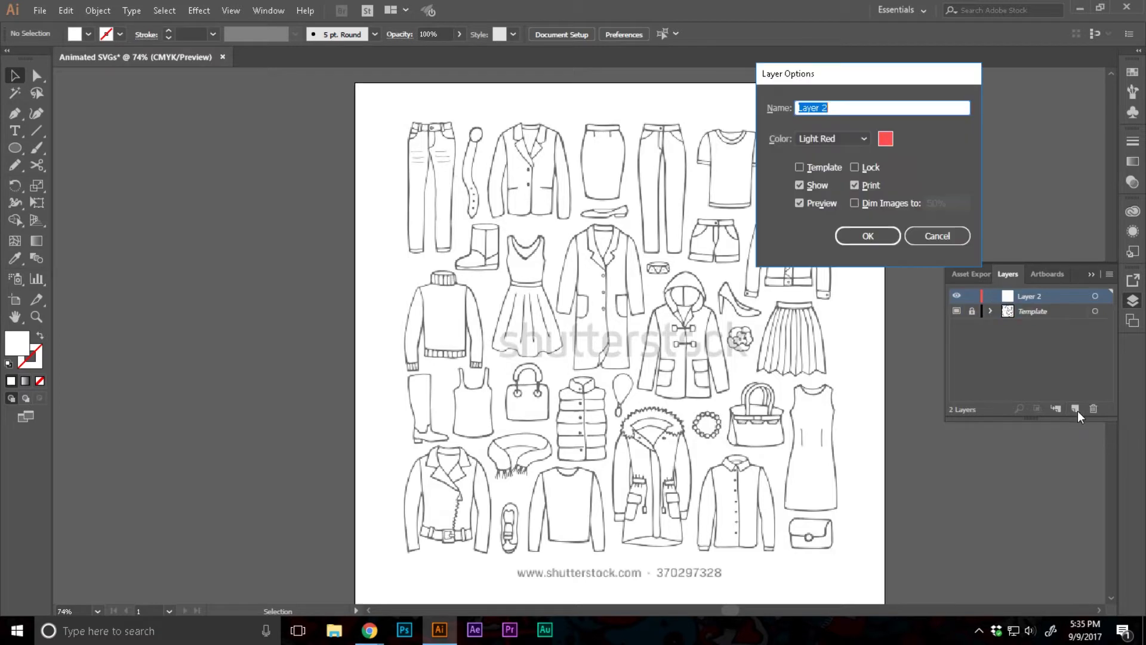
{"action": "type", "text": "Lines"}
{"action": "key", "text": "Return"}
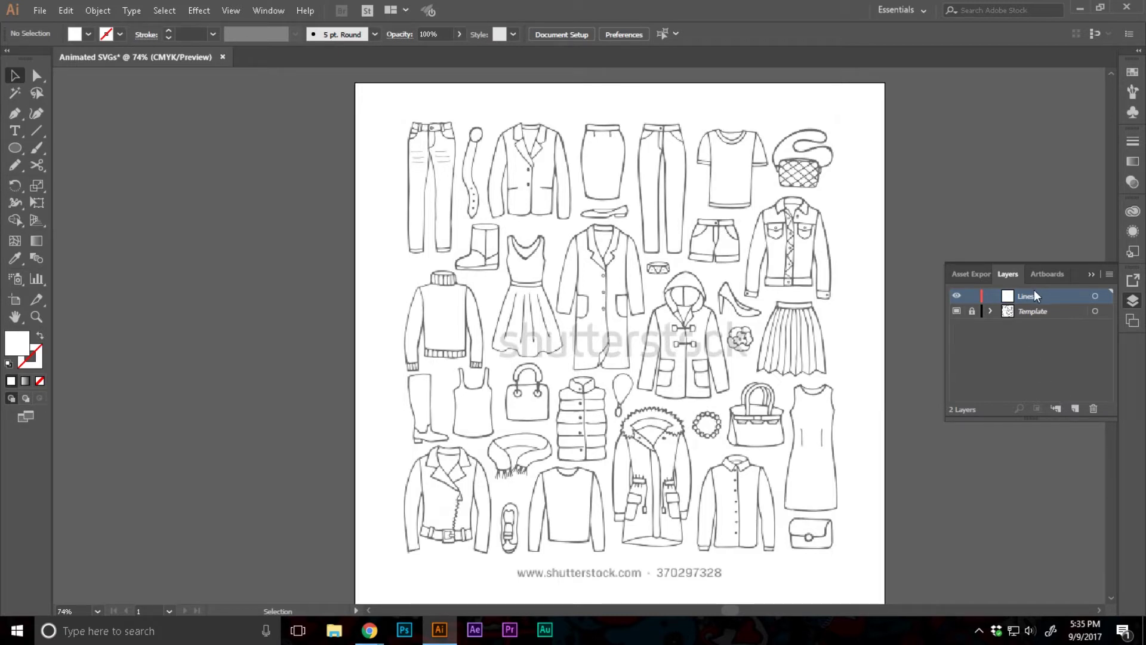
Zoom in on the turtleneck sweater to 300%.
{"action": "key", "text": "z"}
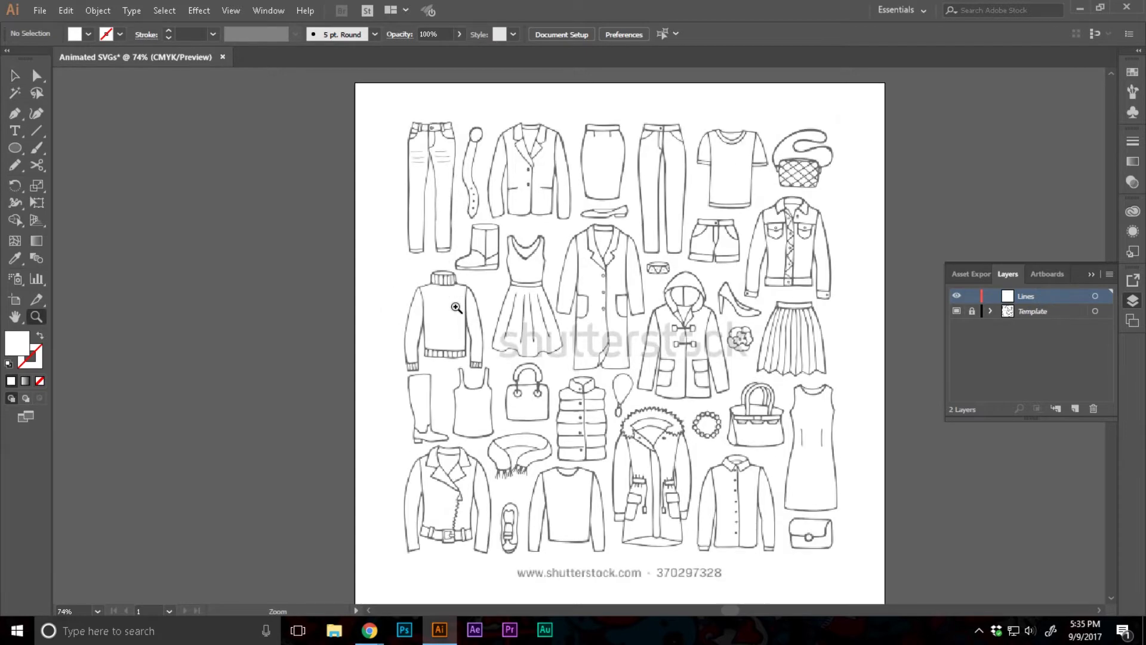
{"action": "left_click", "coordinate": [459, 309]}
{"action": "left_click", "coordinate": [603, 352]}
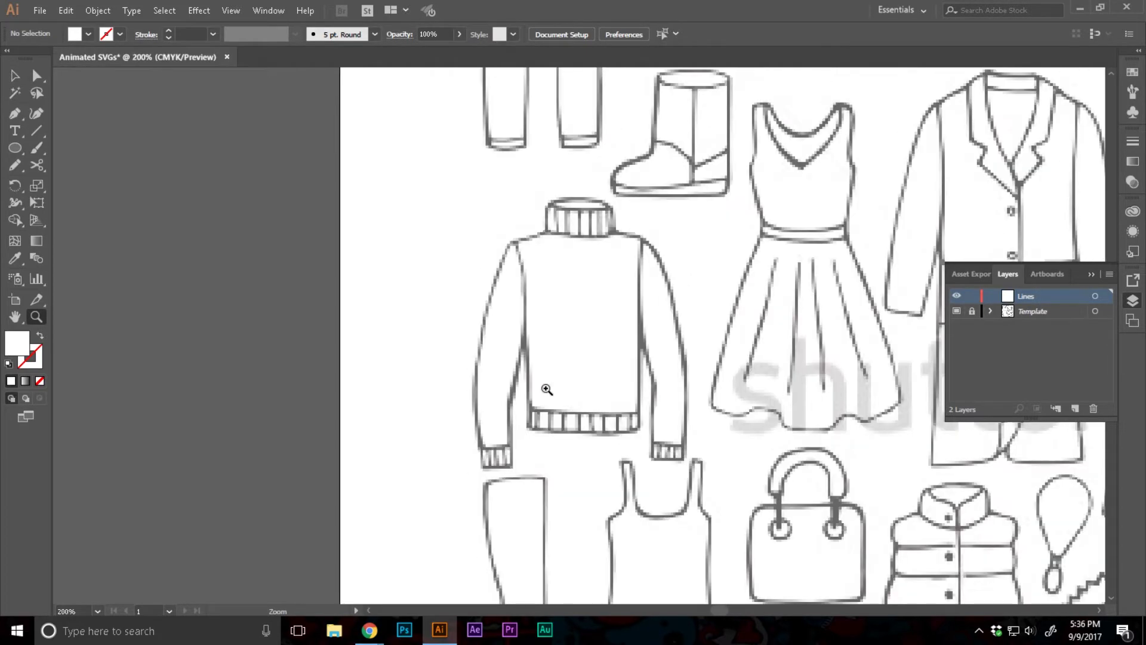
{"action": "left_click", "coordinate": [590, 345]}
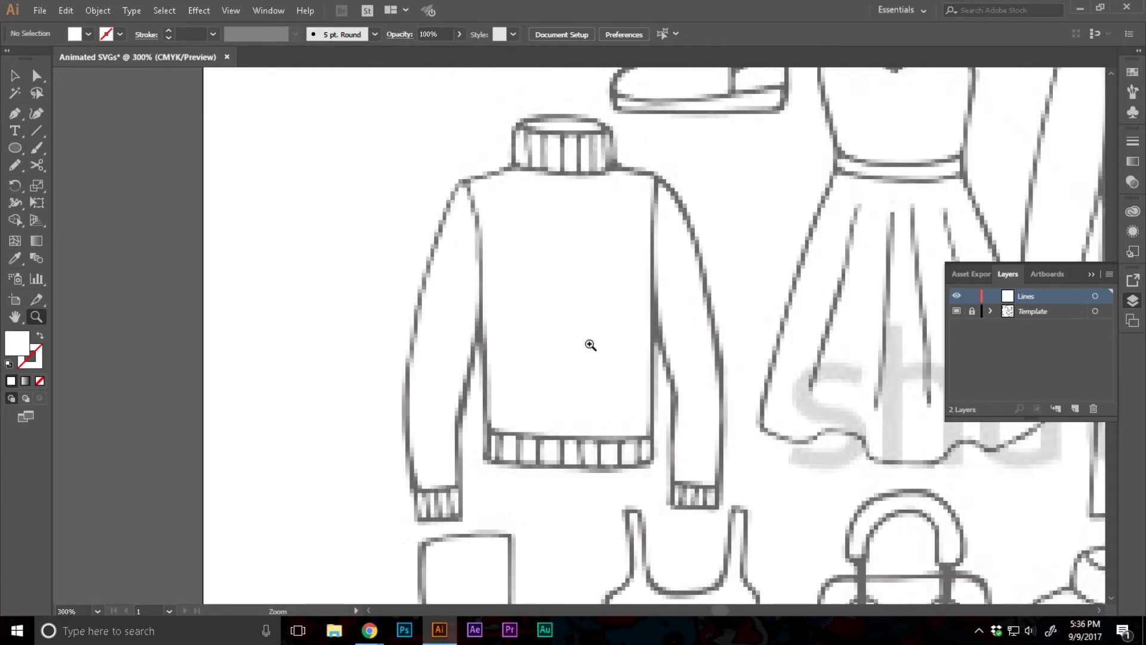
Swap fill and stroke so drawing uses no fill and a black stroke.
{"action": "left_click", "coordinate": [39, 336]}
{"action": "double_click", "coordinate": [30, 357]}
{"action": "left_click", "coordinate": [839, 263]}
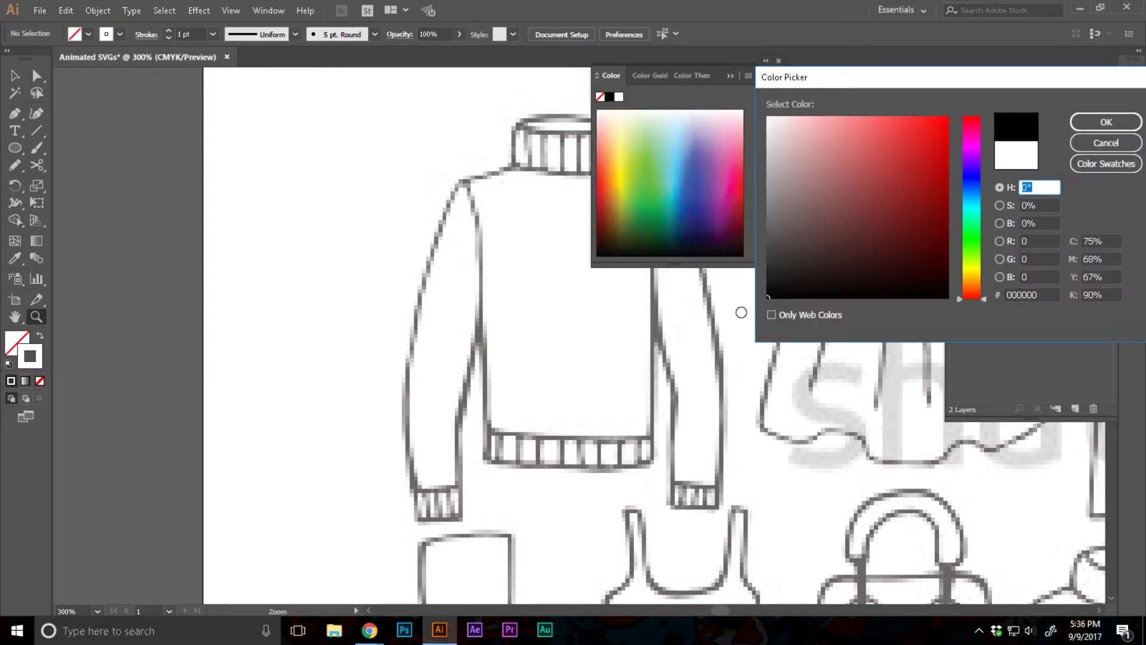
{"action": "left_click", "coordinate": [1093, 121]}
{"action": "left_click", "coordinate": [778, 60]}
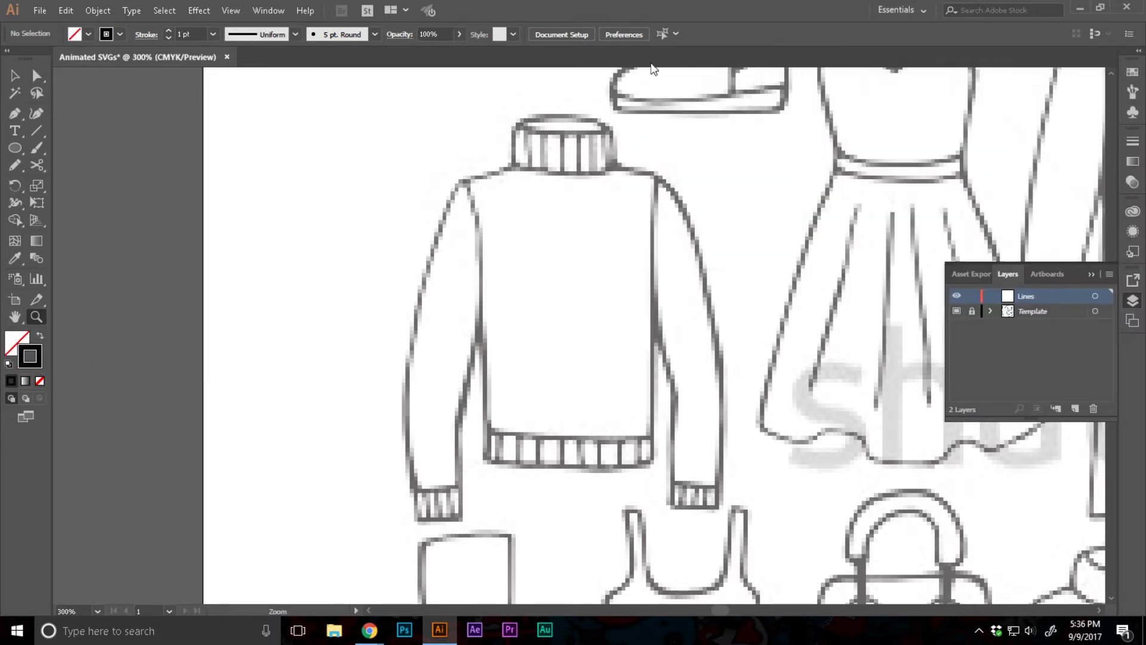
Give the stroke Round Cap and Round Join.
{"action": "left_click", "coordinate": [145, 35]}
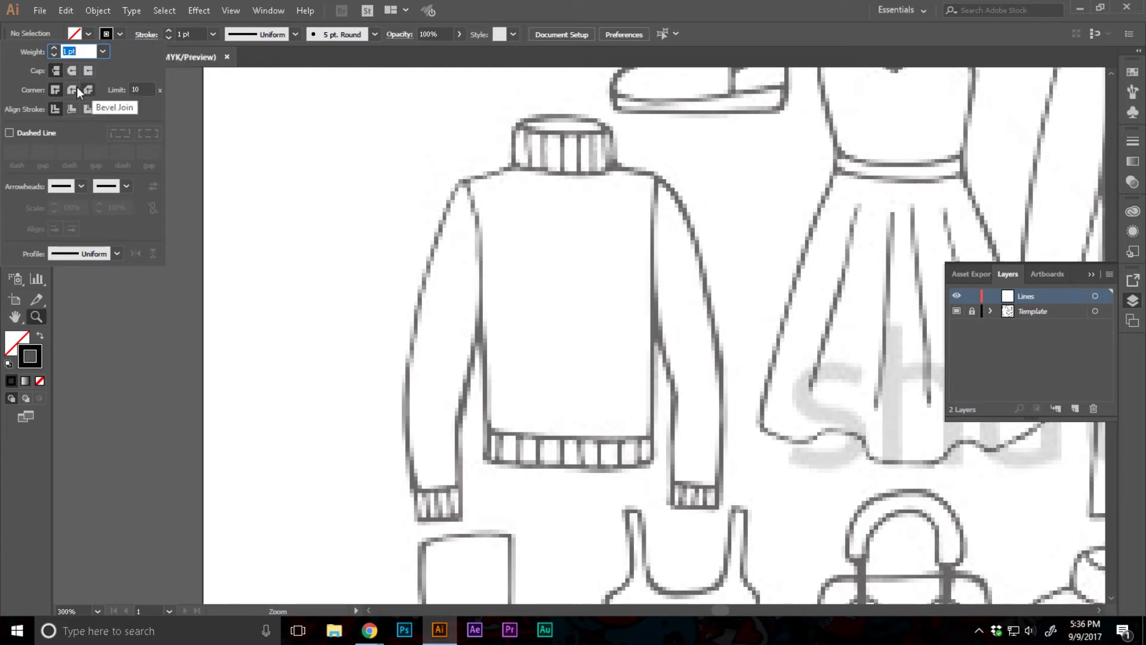
{"action": "left_click", "coordinate": [71, 71]}
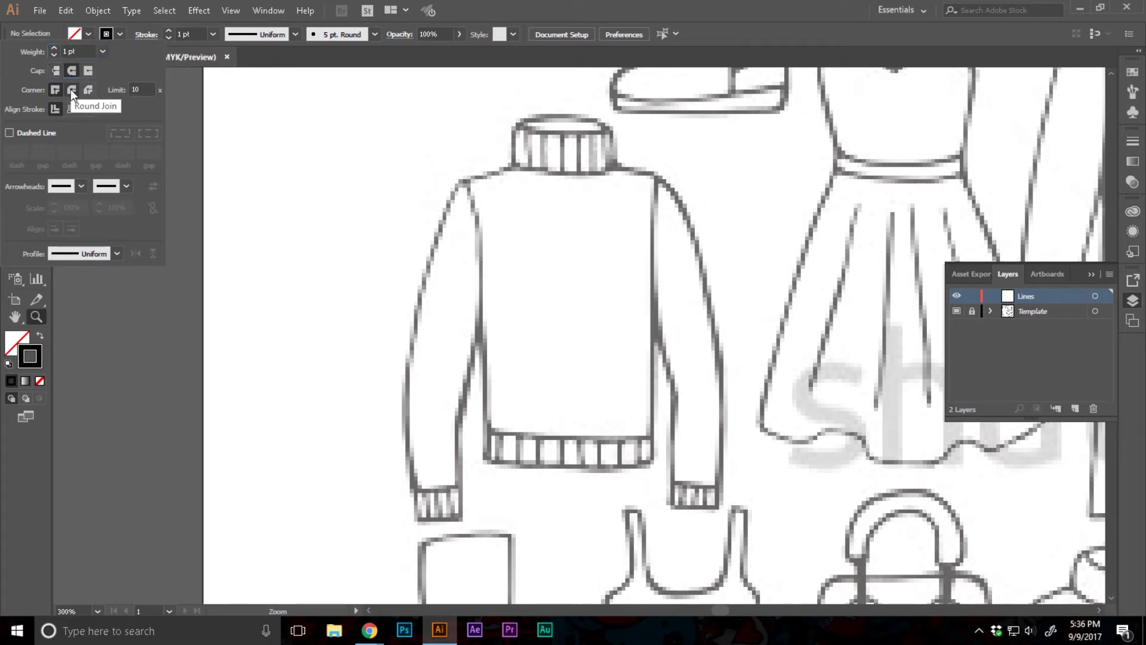
{"action": "left_click", "coordinate": [72, 90]}
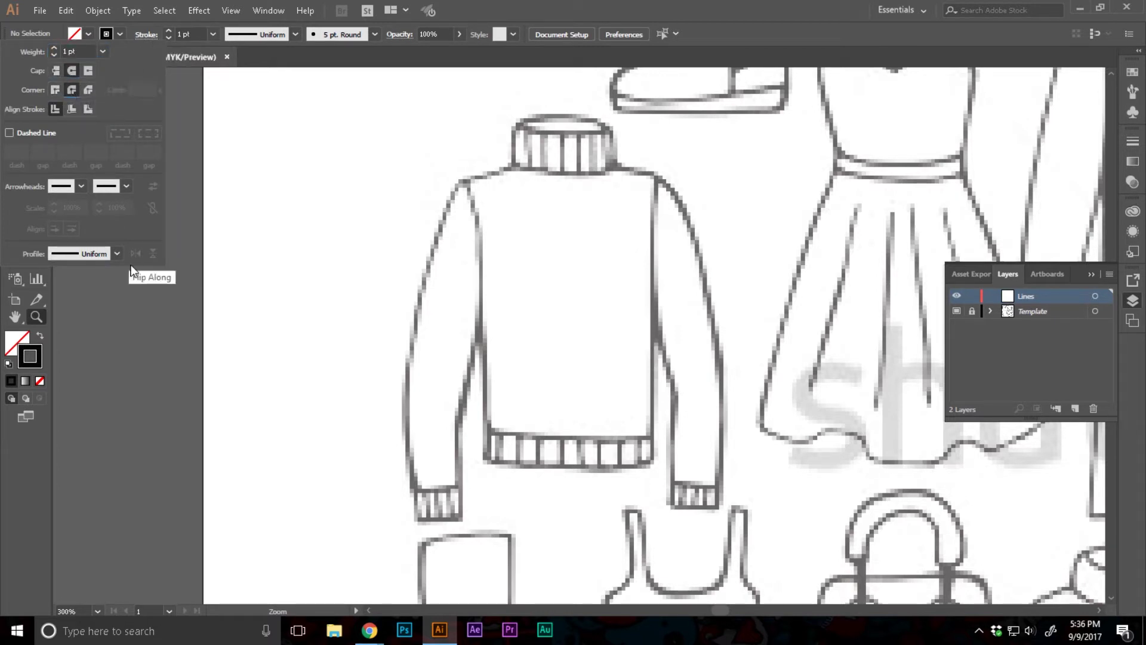
{"action": "left_click", "coordinate": [20, 452]}
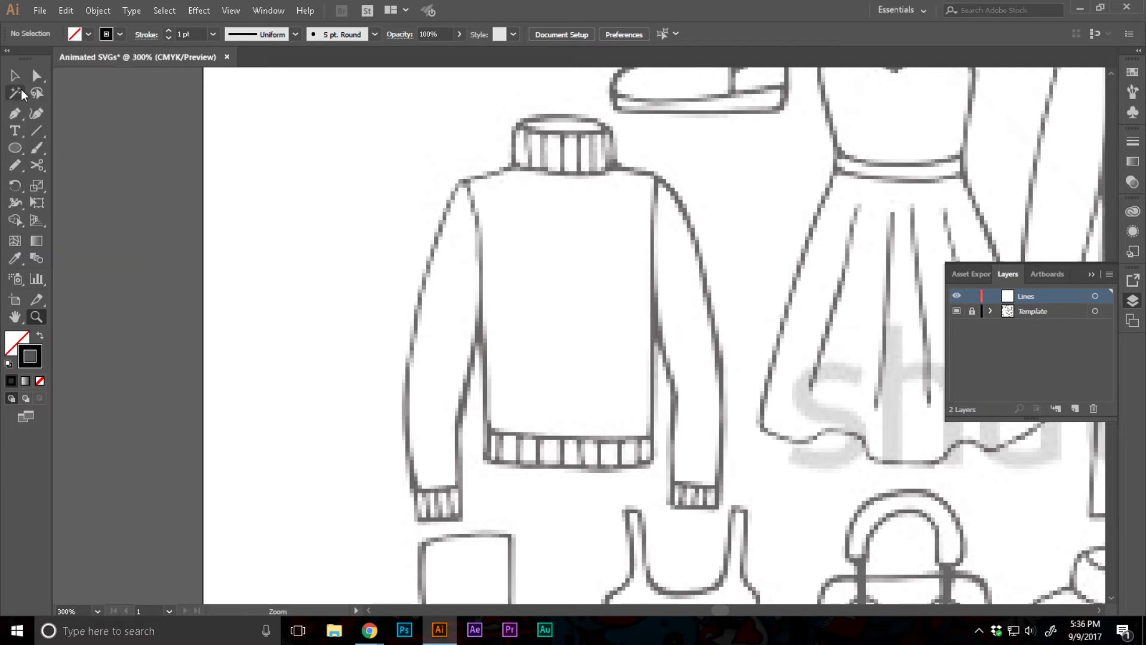
{"action": "left_click", "coordinate": [16, 77]}
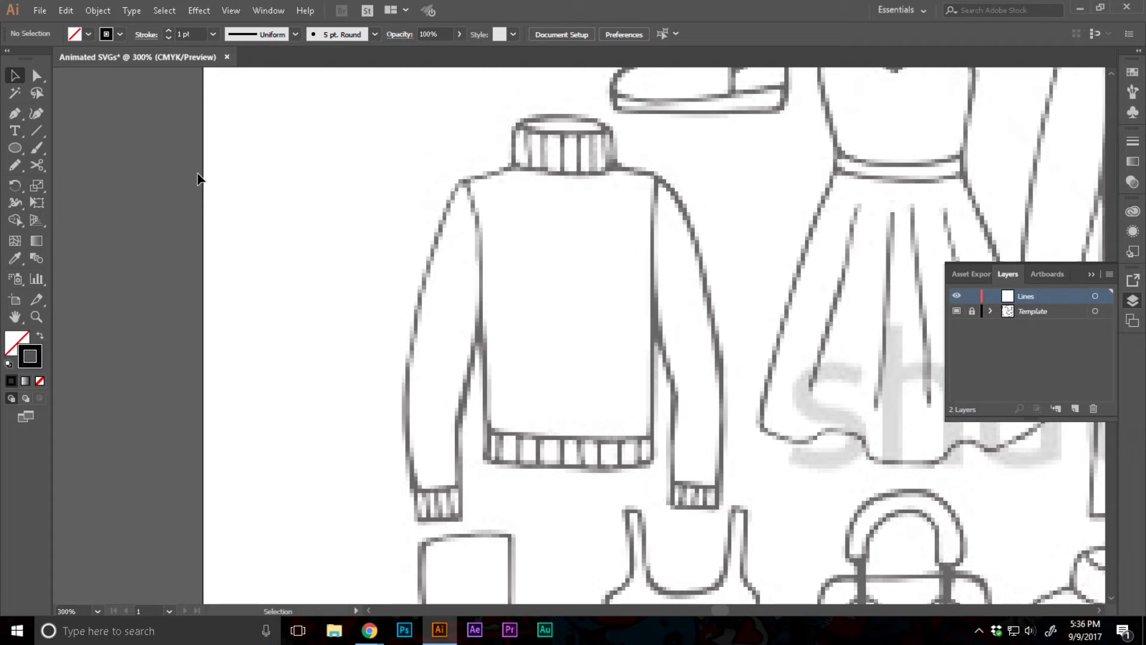
Sketch the sweater's left sleeve outline with the Pencil, then deselect it.
{"action": "left_click", "coordinate": [15, 167]}
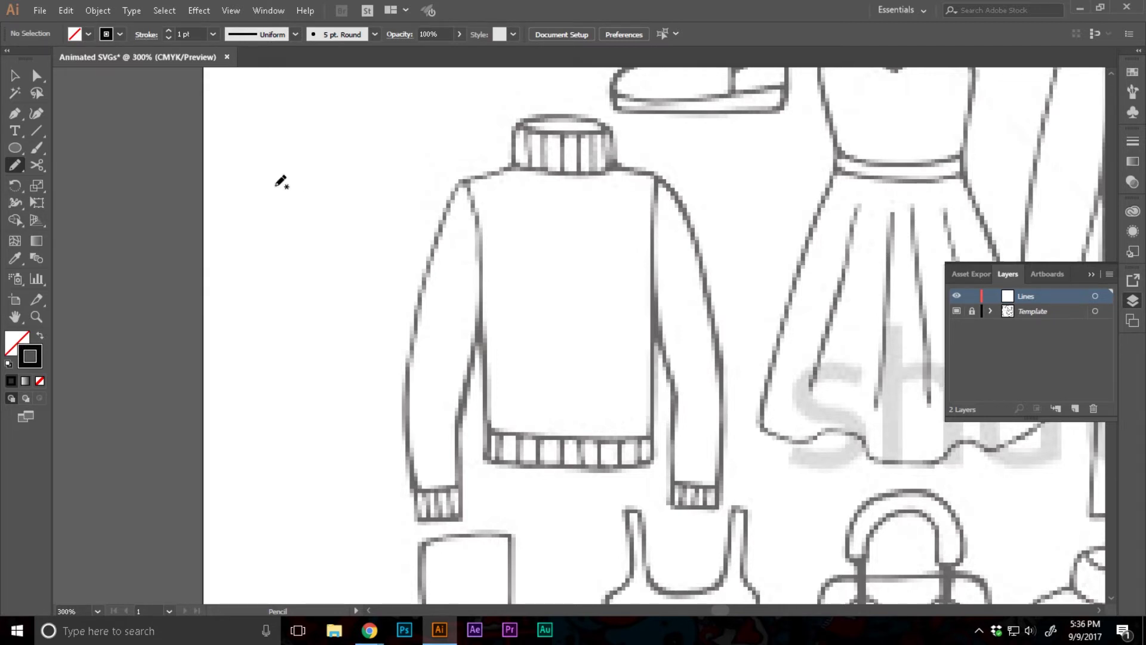
{"action": "left_click", "coordinate": [12, 117]}
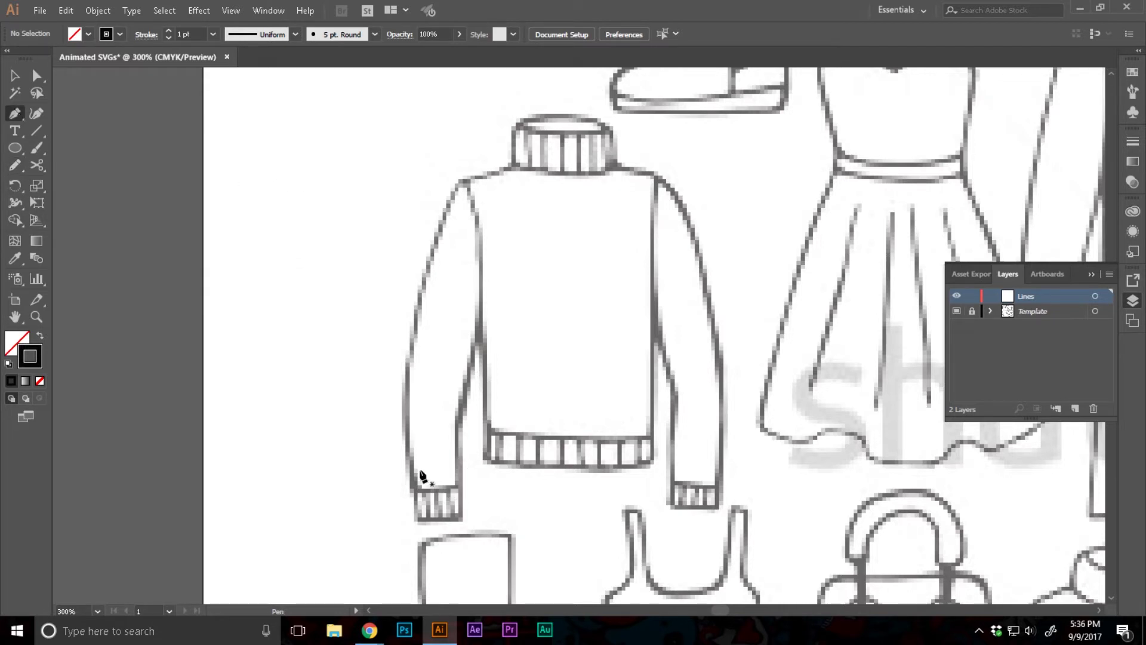
{"action": "left_click", "coordinate": [16, 166]}
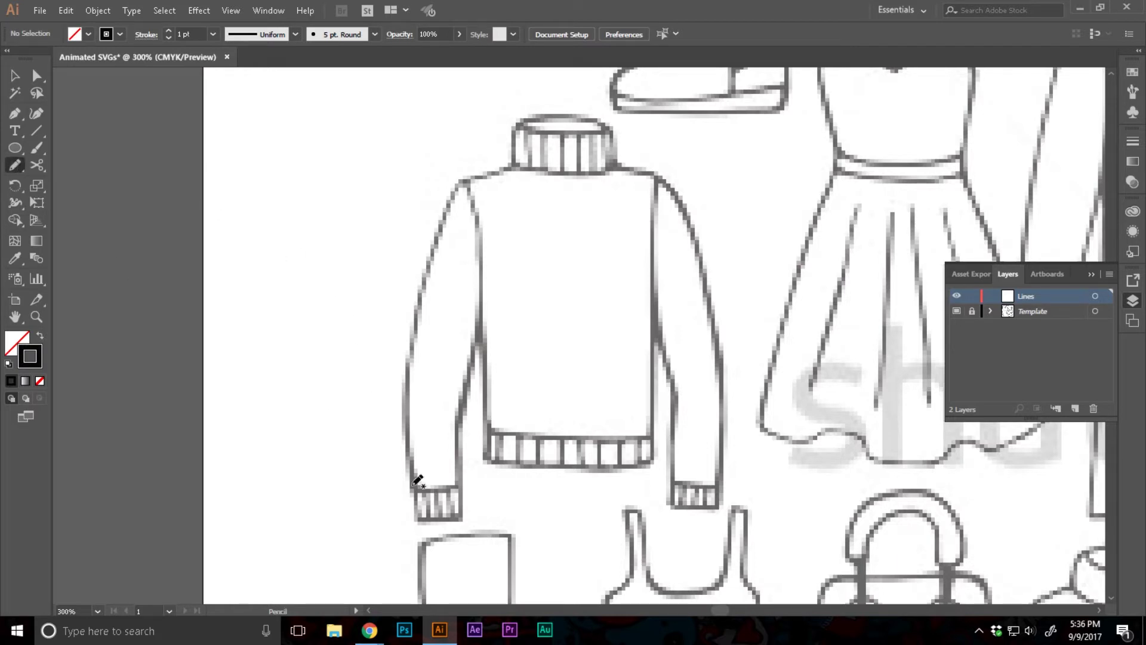
{"action": "mouse_move", "coordinate": [418, 485]}
{"action": "left_mouse_down"}
{"action": "mouse_move", "coordinate": [414, 298]}
{"action": "mouse_move", "coordinate": [460, 181]}
{"action": "left_mouse_up"}
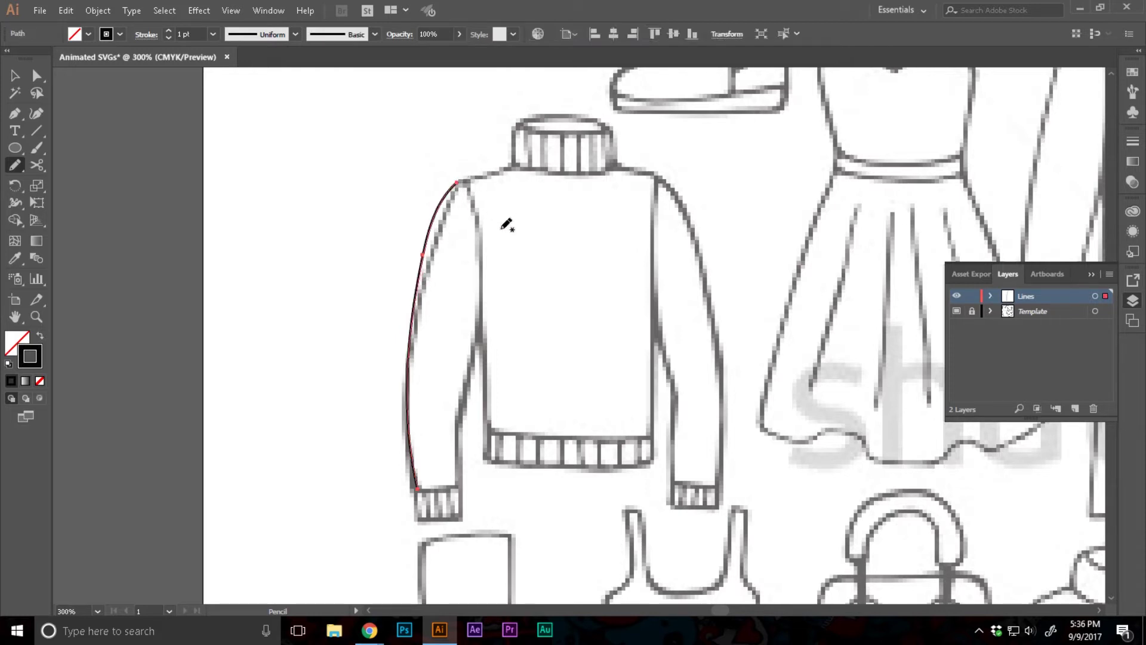
{"action": "key", "text": "ctrl"}
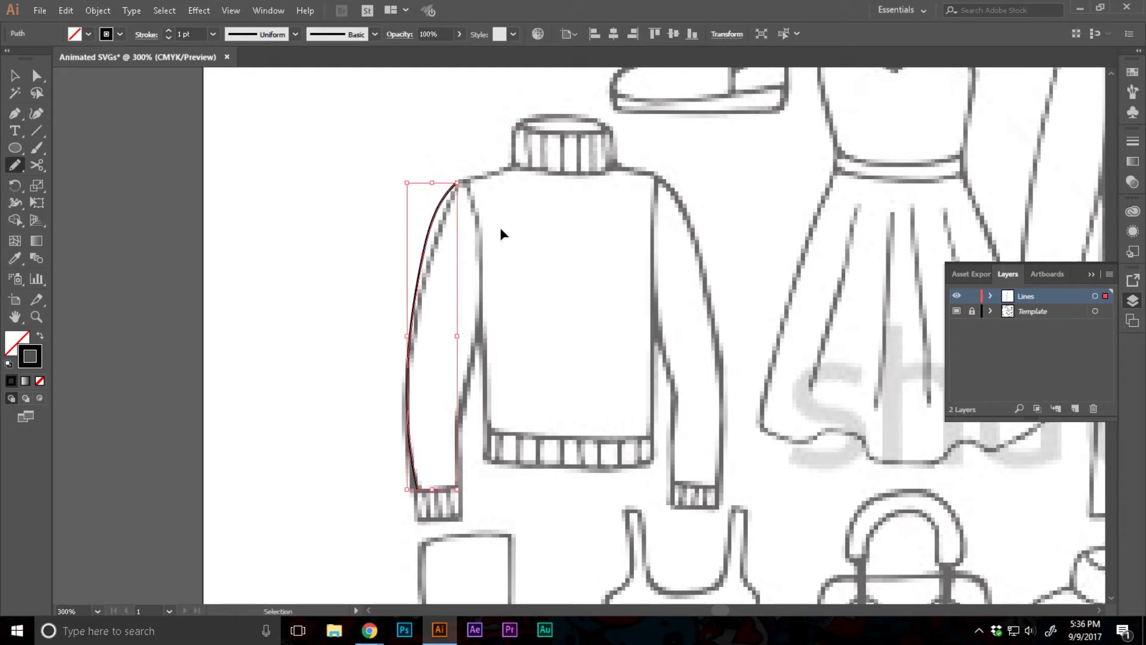
{"action": "key", "text": "v"}
{"action": "left_click", "coordinate": [502, 234]}
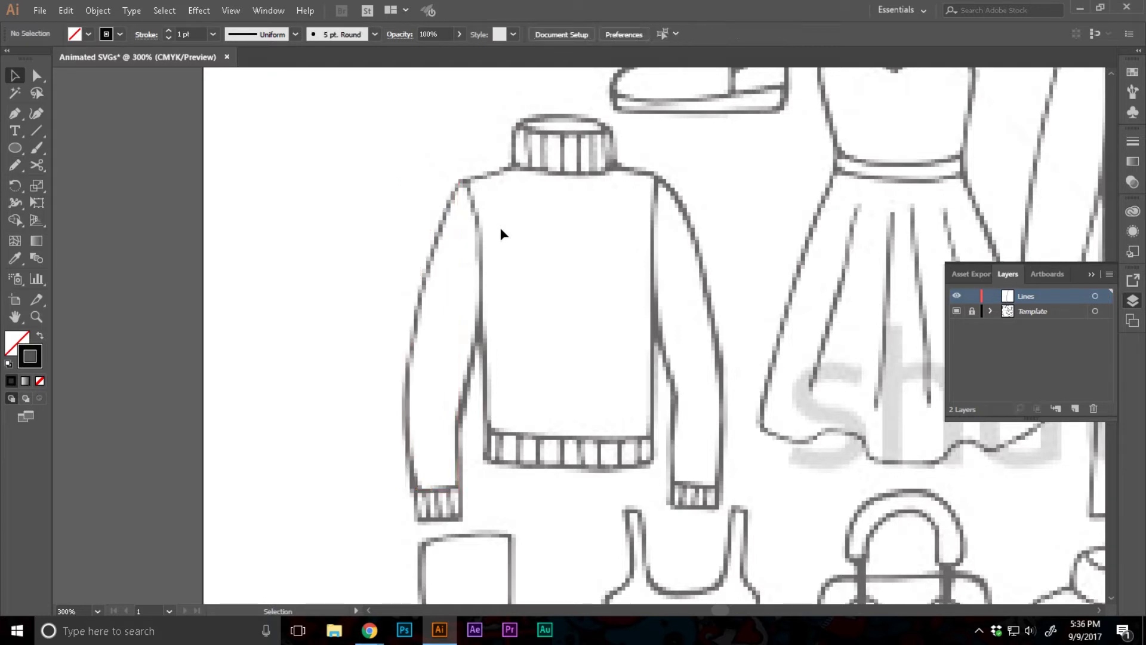
Zoom to 400% and pen-trace the left shoulder and sleeve outline.
{"action": "key", "text": "z"}
{"action": "left_click", "coordinate": [487, 266]}
{"action": "scroll", "coordinate": [493, 273], "scroll_direction": "down", "scroll_amount": 2}
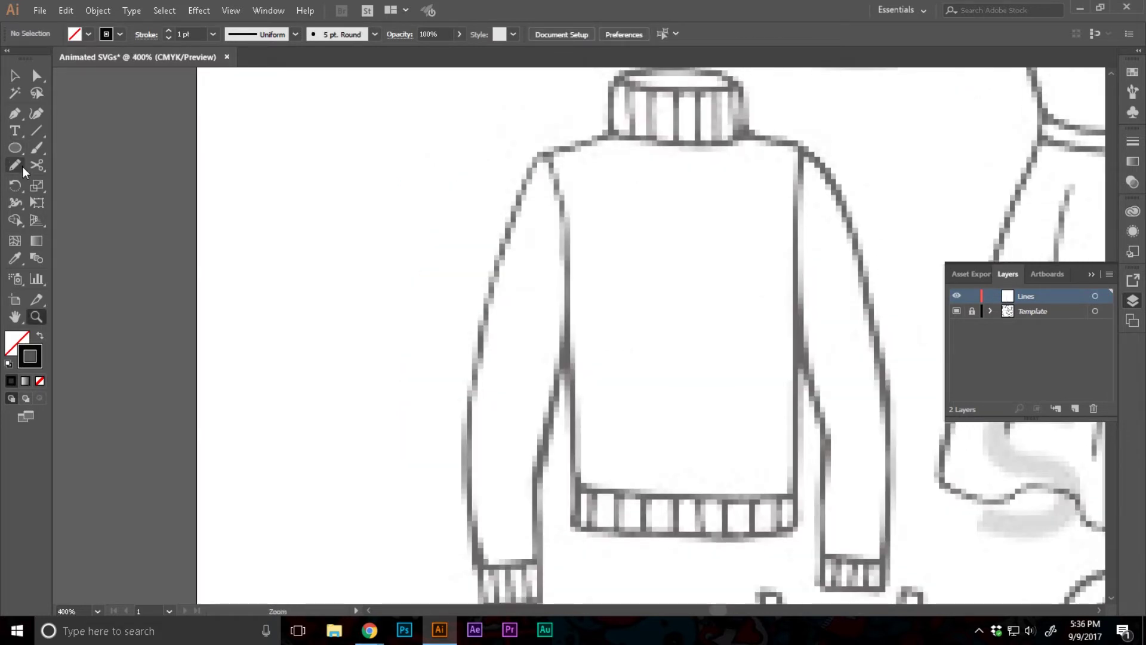
{"action": "key", "text": "p"}
{"action": "left_click", "coordinate": [544, 158]}
{"action": "scroll", "coordinate": [486, 442], "scroll_direction": "down", "scroll_amount": 4}
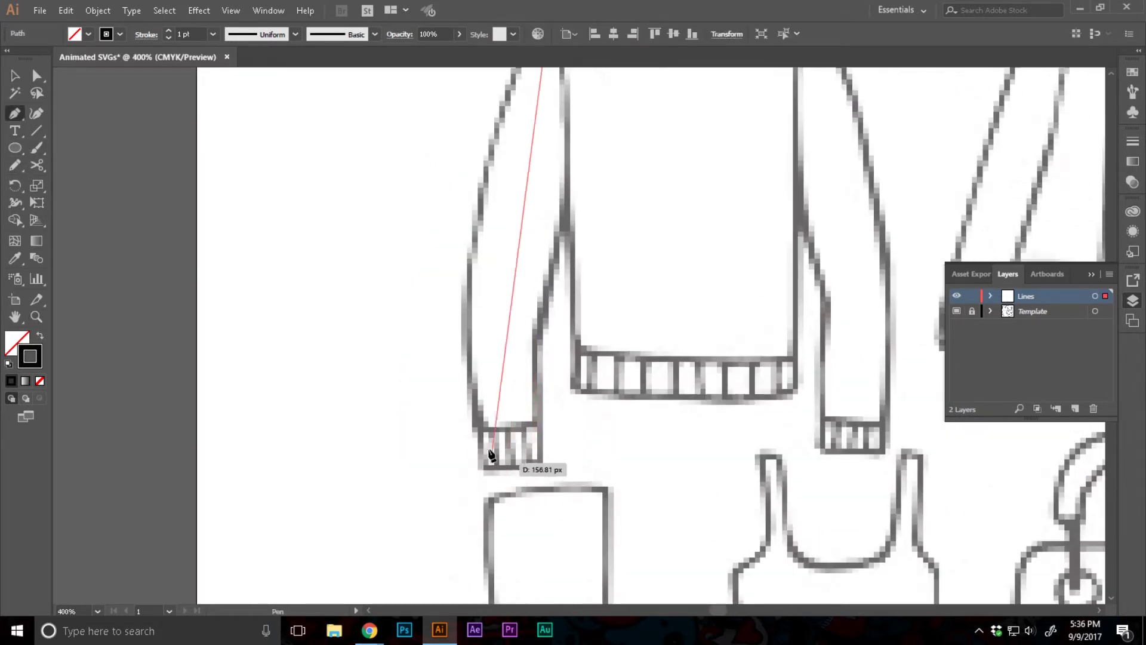
{"action": "left_click_drag", "start_coordinate": [486, 461], "coordinate": [542, 532]}
{"action": "scroll", "coordinate": [536, 563], "scroll_direction": "down", "scroll_amount": 6}
{"action": "scroll", "coordinate": [535, 563], "scroll_direction": "up", "scroll_amount": 5}
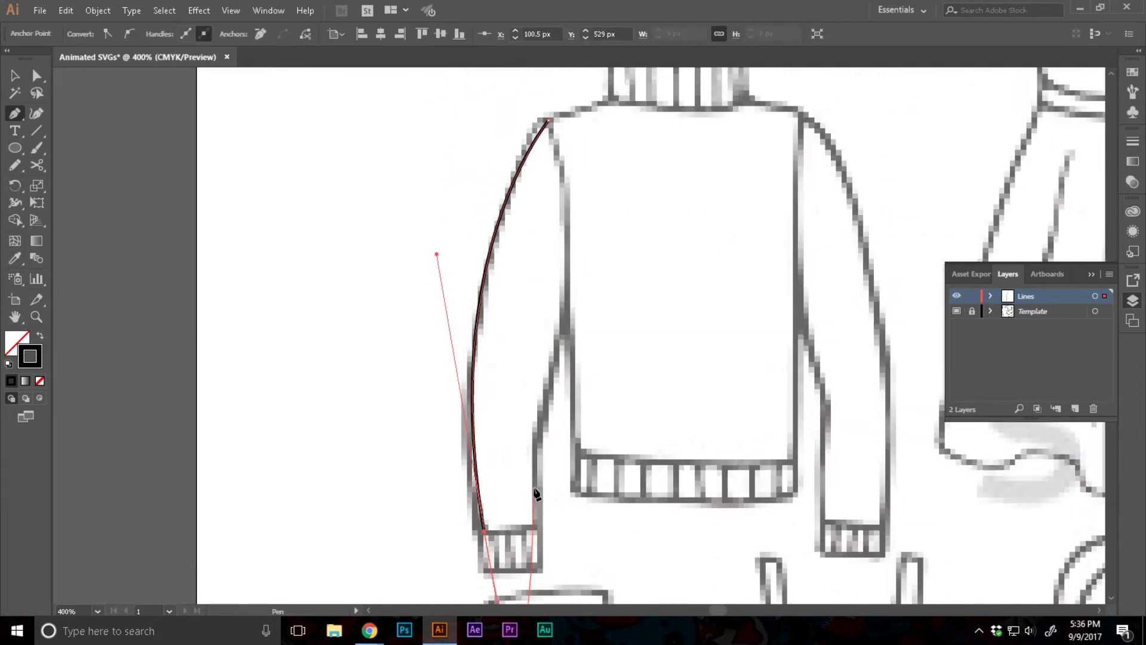
{"action": "key", "text": "v"}
{"action": "left_click", "coordinate": [550, 396]}
Close the left sleeve outline along its inner edge.
{"action": "left_click", "coordinate": [15, 113]}
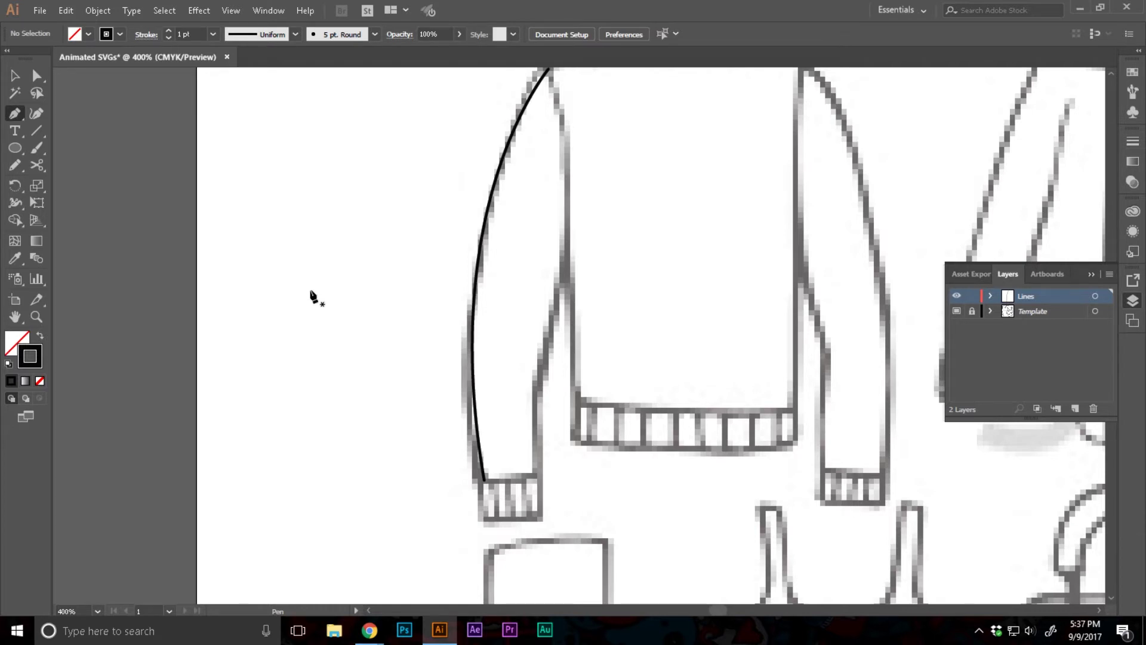
{"action": "left_click", "coordinate": [525, 474]}
{"action": "left_click_drag", "start_coordinate": [549, 69], "coordinate": [653, 286]}
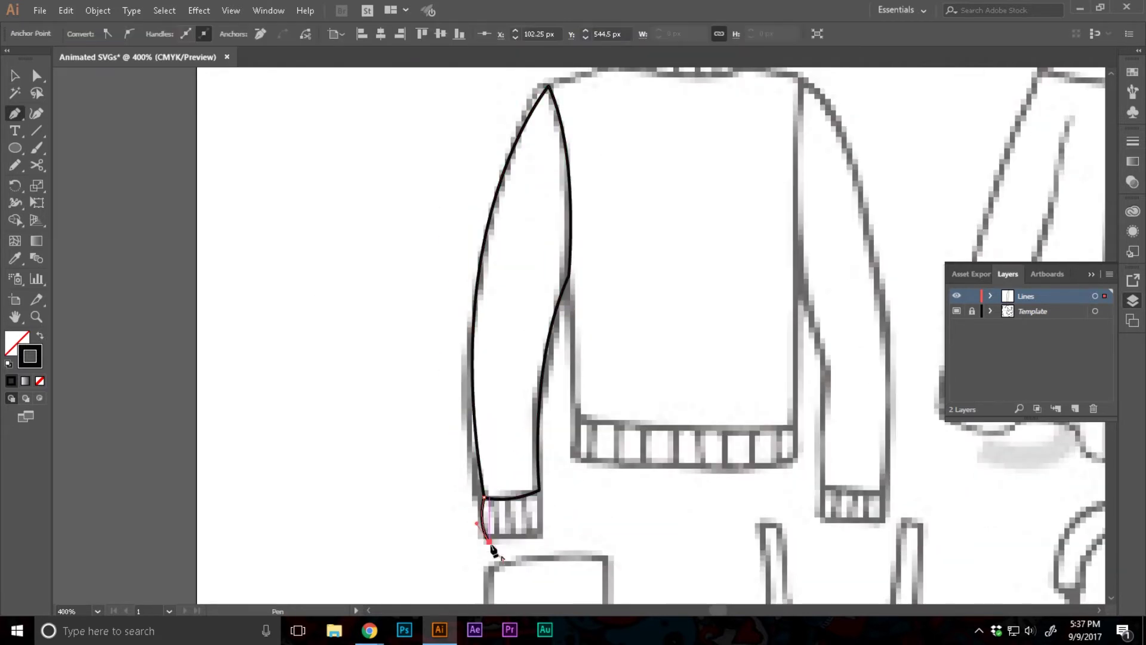
{"action": "key", "text": "v"}
{"action": "scroll", "coordinate": [174, 151], "scroll_direction": "up", "scroll_amount": 3}
{"action": "key", "text": "p"}
{"action": "left_click", "coordinate": [548, 224]}
Trace the right sleeve, body side and hem as one path.
{"action": "left_click", "coordinate": [800, 214]}
{"action": "scroll", "coordinate": [865, 358], "scroll_direction": "down", "scroll_amount": 3}
{"action": "left_click_drag", "start_coordinate": [884, 525], "coordinate": [885, 540]}
{"action": "scroll", "coordinate": [844, 396], "scroll_direction": "down", "scroll_amount": 3}
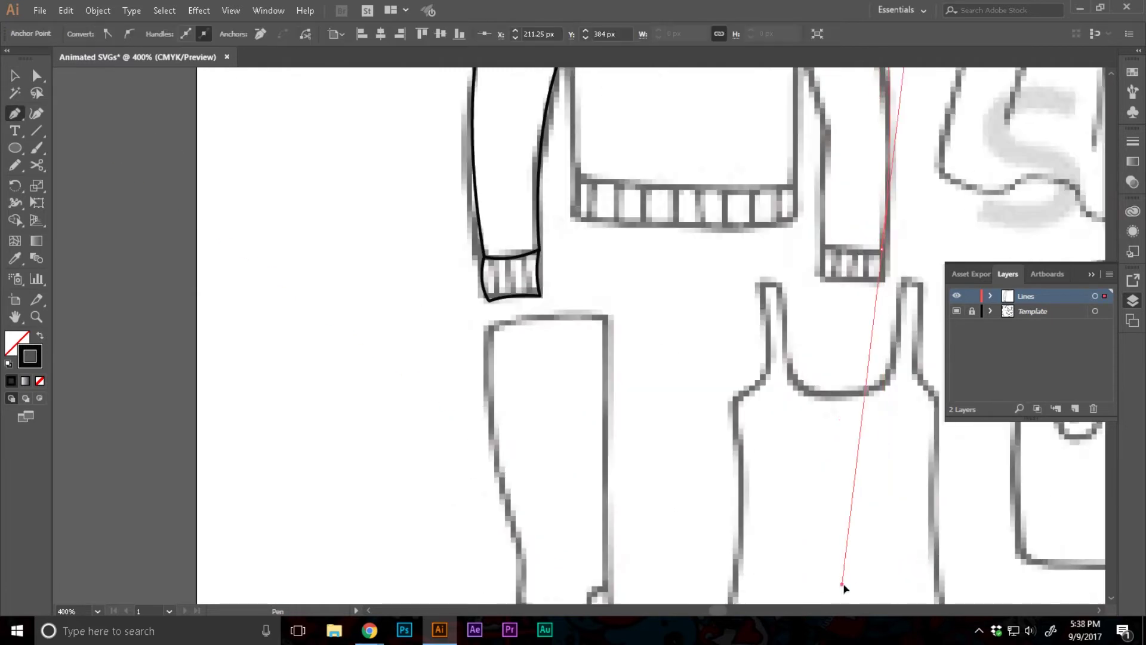
{"action": "scroll", "coordinate": [832, 446], "scroll_direction": "up", "scroll_amount": 5}
{"action": "left_click", "coordinate": [823, 440]}
{"action": "left_click", "coordinate": [797, 210]}
{"action": "scroll", "coordinate": [829, 358], "scroll_direction": "up", "scroll_amount": 5}
{"action": "scroll", "coordinate": [835, 388], "scroll_direction": "down", "scroll_amount": 3}
{"action": "left_click", "coordinate": [797, 380]}
{"action": "left_click", "coordinate": [582, 368]}
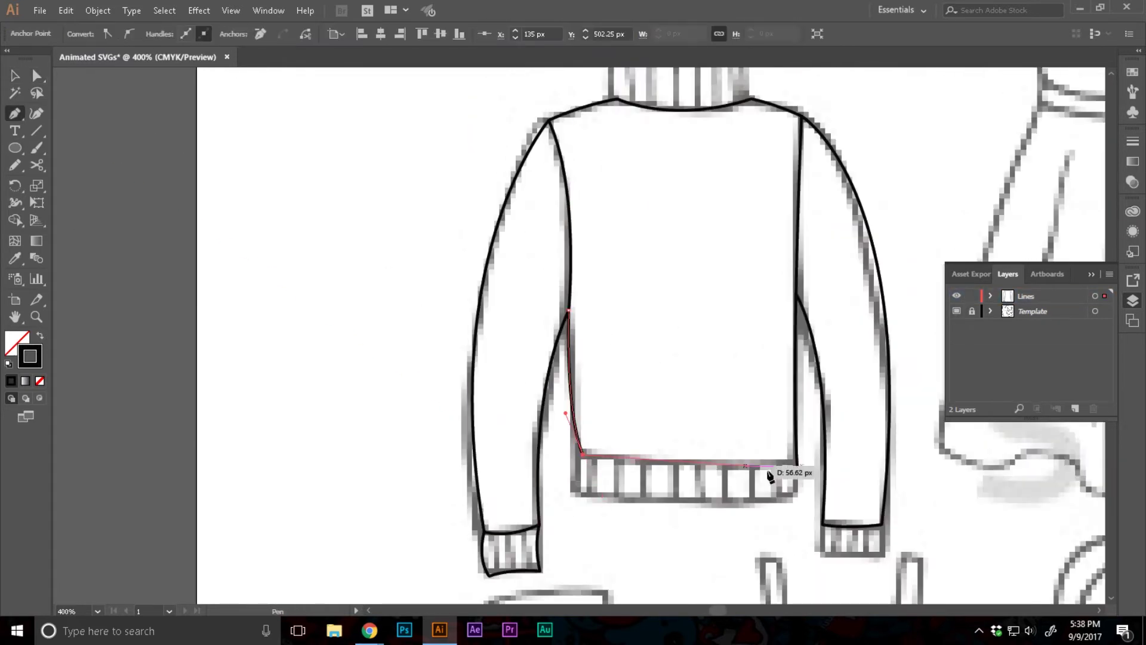
Draw four vertical rib lines across the hem.
{"action": "key", "text": "a"}
{"action": "left_click", "coordinate": [824, 448]}
{"action": "left_click", "coordinate": [354, 246]}
{"action": "key", "text": "ctrl+equal"}
{"action": "key", "text": "ctrl+equal"}
{"action": "key", "text": "ctrl+equal"}
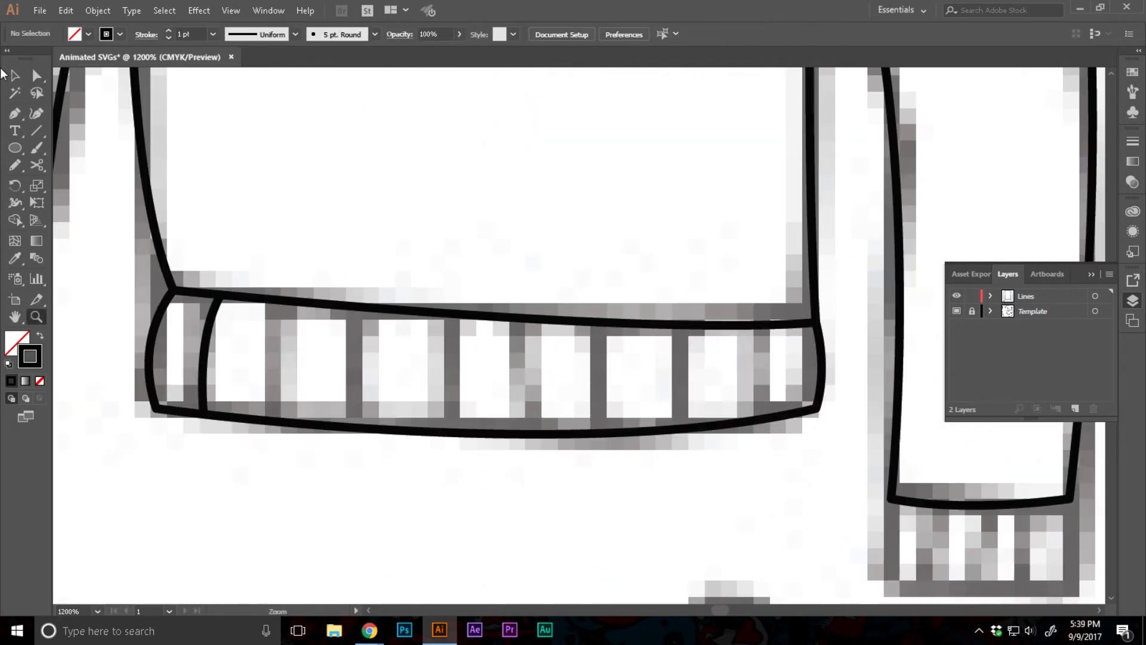
{"action": "key", "text": "v"}
{"action": "key", "text": "backslash"}
{"action": "left_click_drag", "start_coordinate": [455, 435], "coordinate": [455, 328]}
{"action": "left_click_drag", "start_coordinate": [537, 440], "coordinate": [529, 328]}
{"action": "left_click_drag", "start_coordinate": [604, 435], "coordinate": [603, 328]}
{"action": "left_click_drag", "start_coordinate": [686, 435], "coordinate": [686, 328]}
Draw the collar's curved top edge and its outline.
{"action": "key", "text": "z"}
{"action": "key", "text": "ctrl+minus"}
{"action": "key", "text": "ctrl+minus"}
{"action": "key", "text": "ctrl+minus"}
{"action": "key", "text": "ctrl+minus"}
{"action": "key", "text": "ctrl+minus"}
{"action": "left_click_drag", "start_coordinate": [564, 210], "coordinate": [636, 253]}
{"action": "key", "text": "p"}
{"action": "left_click", "coordinate": [379, 418]}
{"action": "left_click", "coordinate": [377, 258]}
{"action": "left_click", "coordinate": [746, 278]}
{"action": "left_click", "coordinate": [782, 418]}
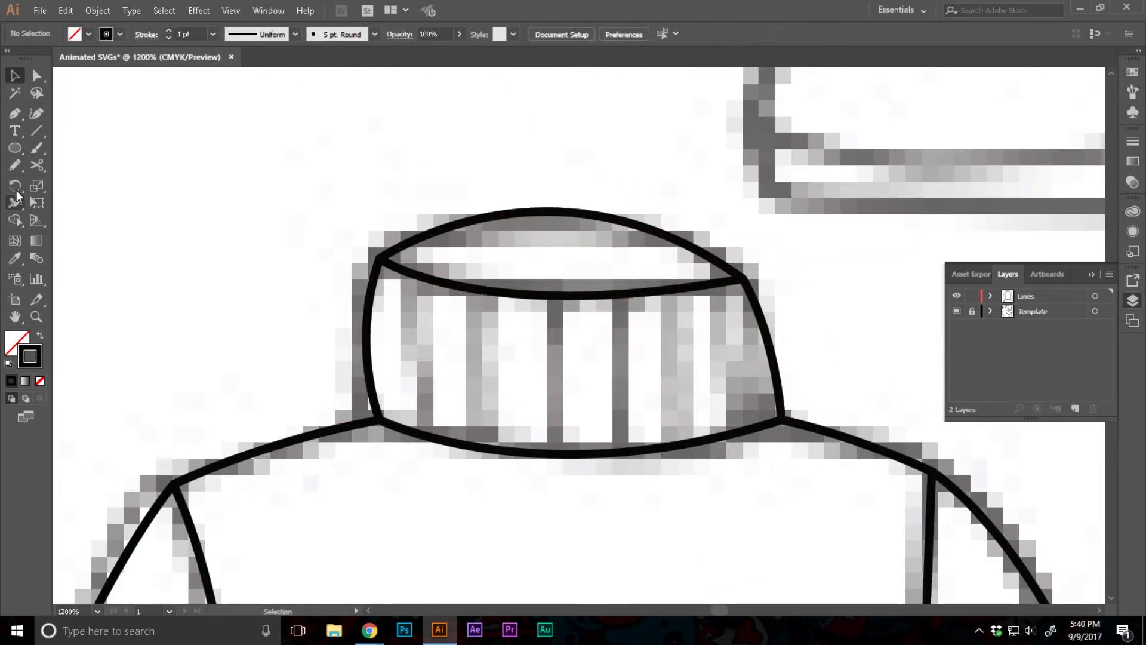
Draw a row of vertical rib lines across the collar.
{"action": "left_click_drag", "start_coordinate": [485, 447], "coordinate": [485, 290]}
{"action": "key", "text": "v"}
{"action": "key", "text": "backslash"}
{"action": "left_click_drag", "start_coordinate": [555, 444], "coordinate": [555, 295]}
{"action": "left_click_drag", "start_coordinate": [624, 444], "coordinate": [624, 296]}
{"action": "left_click_drag", "start_coordinate": [676, 442], "coordinate": [676, 293]}
{"action": "left_click_drag", "start_coordinate": [725, 430], "coordinate": [725, 290]}
{"action": "key", "text": "ctrl+minus"}
{"action": "key", "text": "ctrl+minus"}
{"action": "key", "text": "ctrl+minus"}
{"action": "left_click_drag", "start_coordinate": [472, 406], "coordinate": [555, 489]}
{"action": "key", "text": "p"}
Close the right cuff outline and draw the left cuff's top edge.
{"action": "left_click", "coordinate": [691, 361]}
{"action": "key", "text": "ctrl+minus"}
{"action": "key", "text": "ctrl+minus"}
{"action": "key", "text": "ctrl+minus"}
{"action": "left_click_drag", "start_coordinate": [442, 442], "coordinate": [496, 495]}
{"action": "key", "text": "p"}
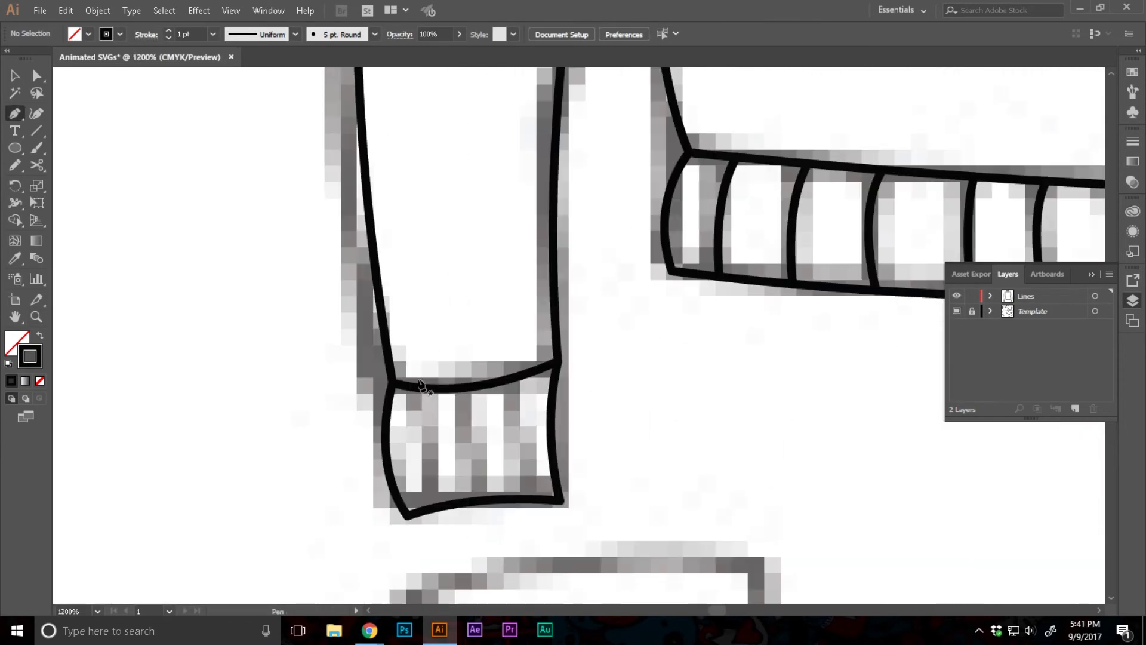
{"action": "left_click", "coordinate": [460, 388]}
{"action": "left_click", "coordinate": [475, 469]}
Select the whole sweater and raise its stroke weight to 3 pt.
{"action": "key", "text": "ctrl+minus"}
{"action": "key", "text": "ctrl+minus"}
{"action": "key", "text": "ctrl+minus"}
{"action": "key", "text": "ctrl+minus"}
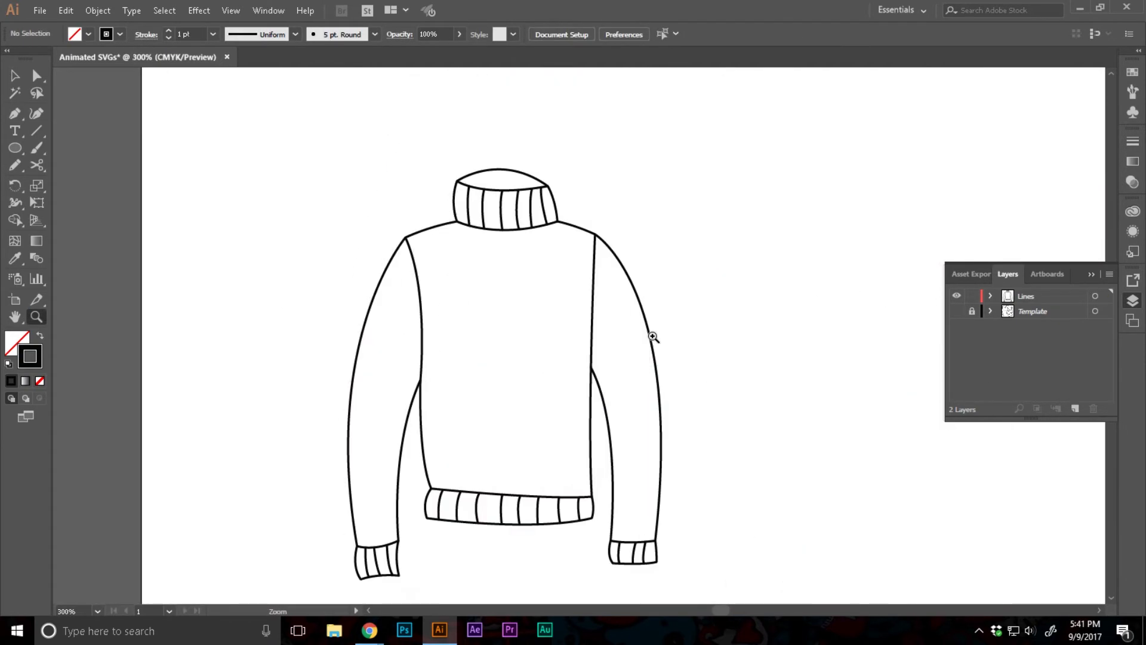
{"action": "key", "text": "v"}
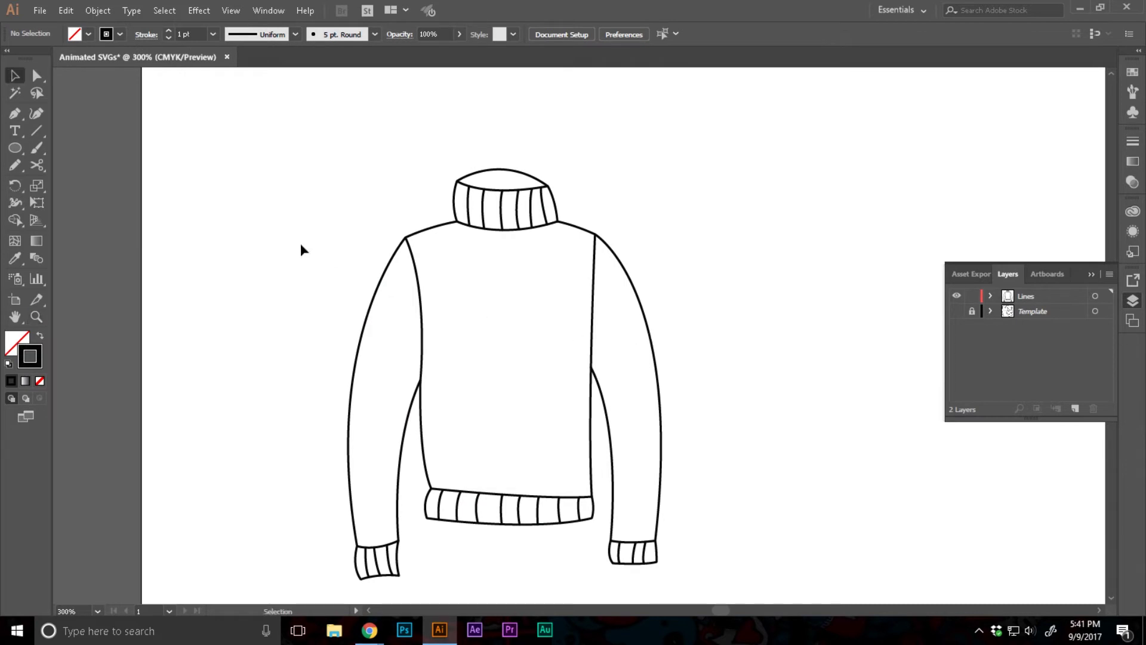
{"action": "left_click_drag", "start_coordinate": [366, 239], "coordinate": [727, 590]}
{"action": "left_click", "coordinate": [169, 31]}
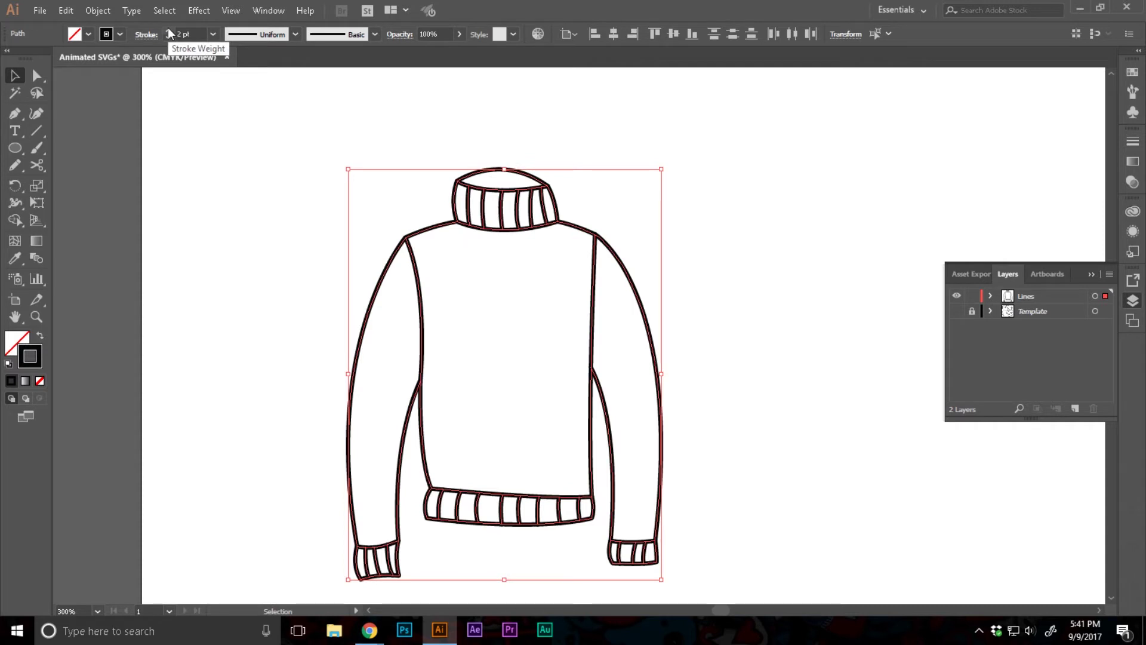
{"action": "left_click", "coordinate": [168, 31]}
{"action": "left_click", "coordinate": [214, 194]}
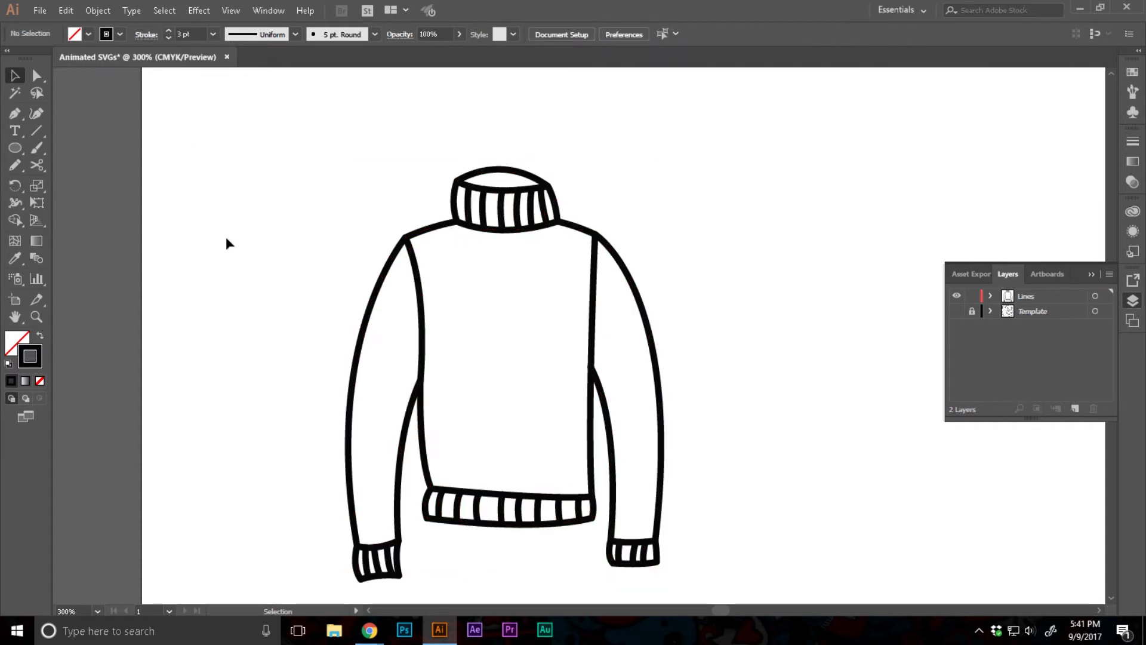
Select every hem, cuff and collar rib line and set them to 2 pt.
{"action": "left_click", "coordinate": [443, 512]}
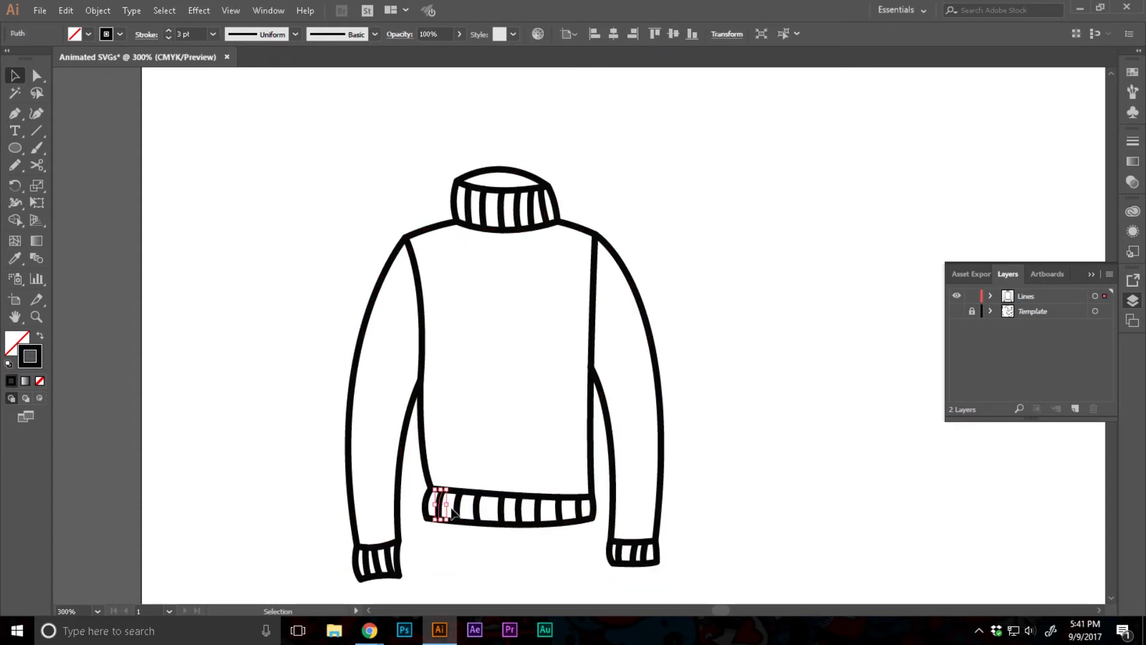
{"action": "left_click", "coordinate": [460, 512], "text": "shift"}
{"action": "left_click", "coordinate": [479, 510], "text": "shift"}
{"action": "left_click", "coordinate": [501, 510], "text": "shift"}
{"action": "left_click", "coordinate": [520, 510], "text": "shift"}
{"action": "left_click", "coordinate": [539, 511], "text": "shift"}
{"action": "left_click", "coordinate": [560, 510], "text": "shift"}
{"action": "left_click", "coordinate": [579, 510], "text": "shift"}
{"action": "left_click", "coordinate": [366, 558], "text": "shift"}
{"action": "left_click", "coordinate": [377, 558], "text": "shift"}
{"action": "left_click", "coordinate": [387, 558], "text": "shift"}
{"action": "left_click", "coordinate": [619, 552], "text": "shift"}
{"action": "left_click", "coordinate": [632, 552], "text": "shift"}
{"action": "left_click", "coordinate": [645, 552], "text": "shift"}
{"action": "left_click", "coordinate": [469, 205], "text": "shift"}
{"action": "left_click", "coordinate": [484, 207], "text": "shift"}
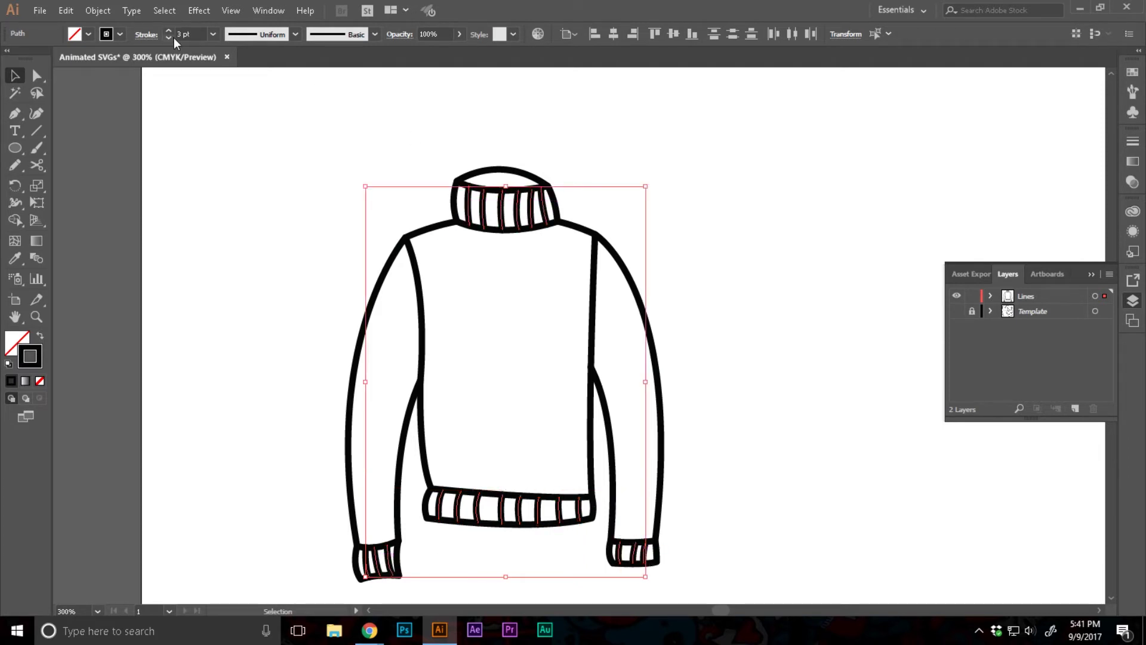
{"action": "left_click", "coordinate": [251, 205]}
{"action": "key", "text": "z"}
{"action": "left_click", "coordinate": [582, 284], "text": "alt"}
Add a new layer named 'Colors' above the Lines layer.
{"action": "left_click", "coordinate": [545, 397]}
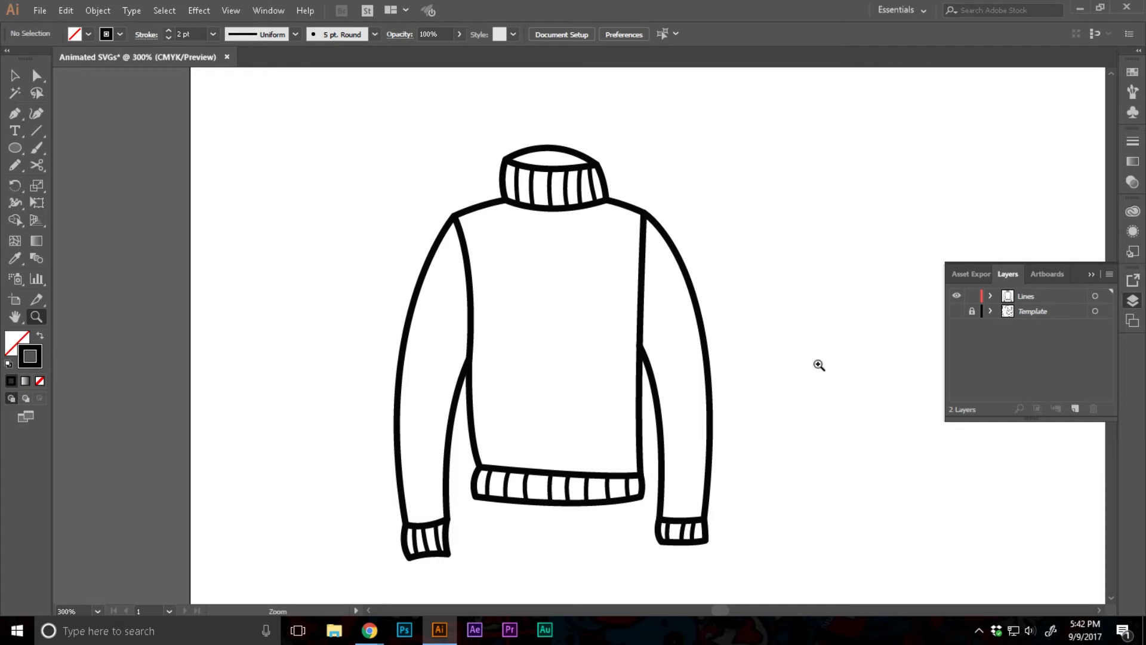
{"action": "left_click", "coordinate": [1075, 409], "text": "alt"}
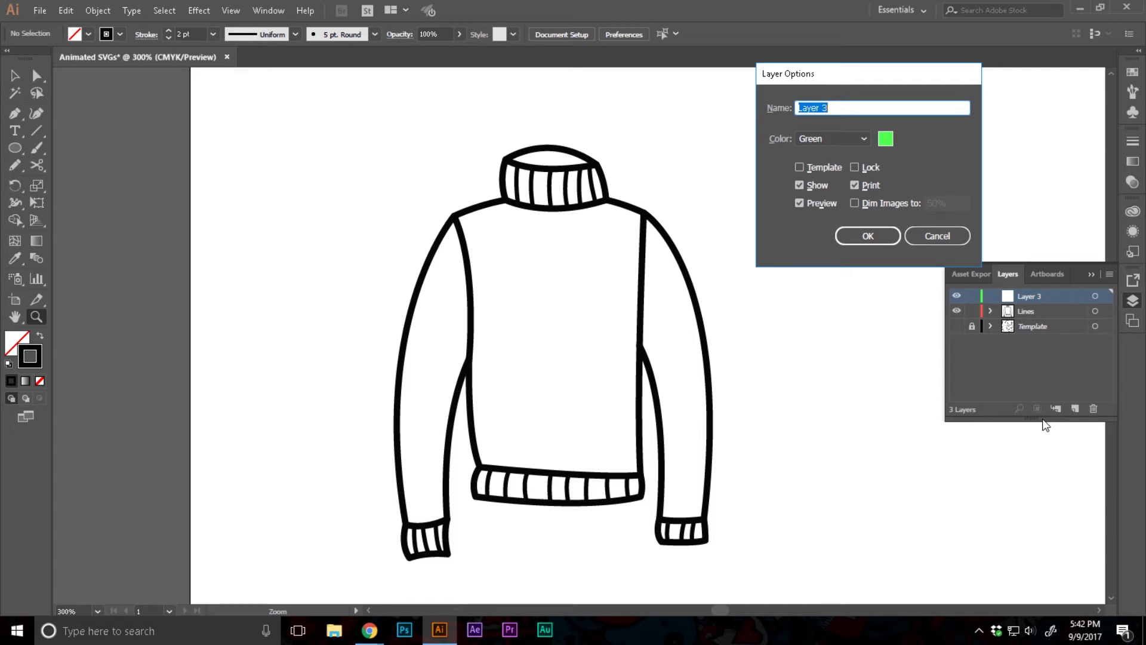
{"action": "type", "text": "Colors"}
{"action": "key", "text": "Return"}
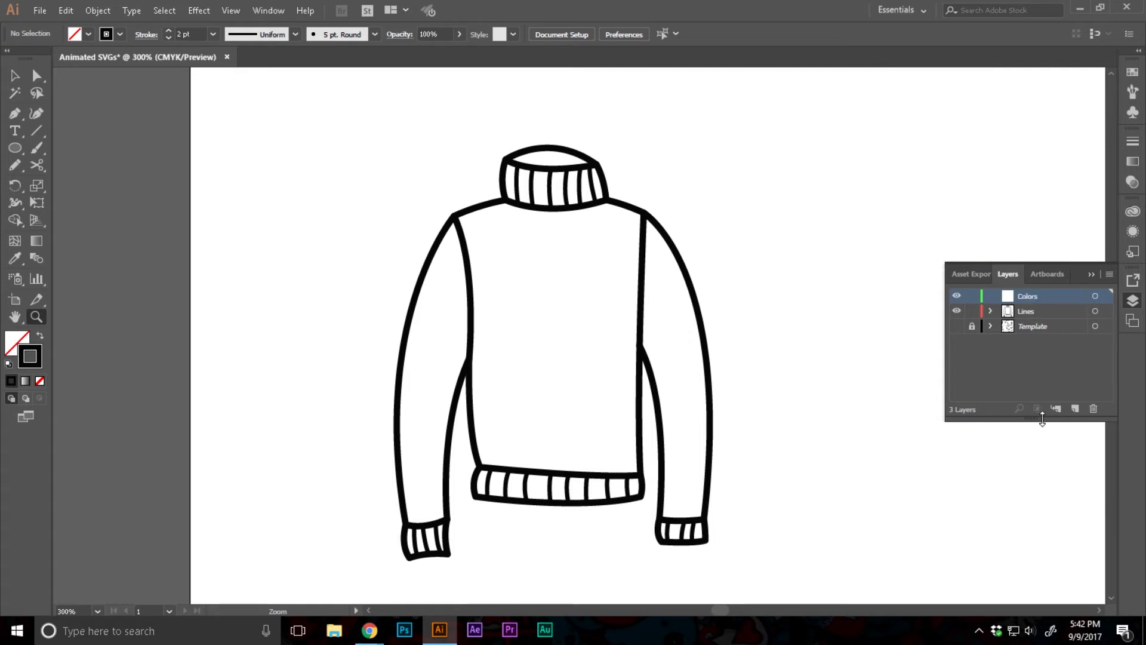
Lock the Lines layer and zoom to 600% on the sweater.
{"action": "left_click", "coordinate": [970, 310]}
{"action": "scroll", "coordinate": [461, 383], "scroll_direction": "down", "scroll_amount": 3}
{"action": "left_click", "coordinate": [639, 397]}
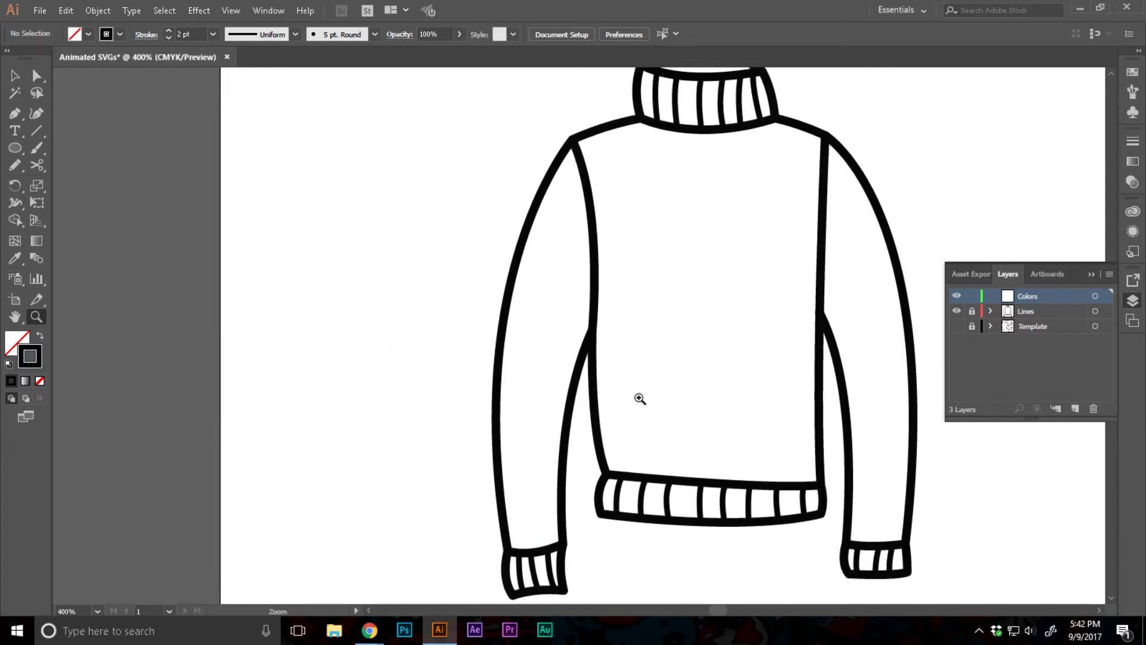
{"action": "scroll", "coordinate": [628, 294], "scroll_direction": "up", "scroll_amount": 1}
{"action": "left_click", "coordinate": [628, 301]}
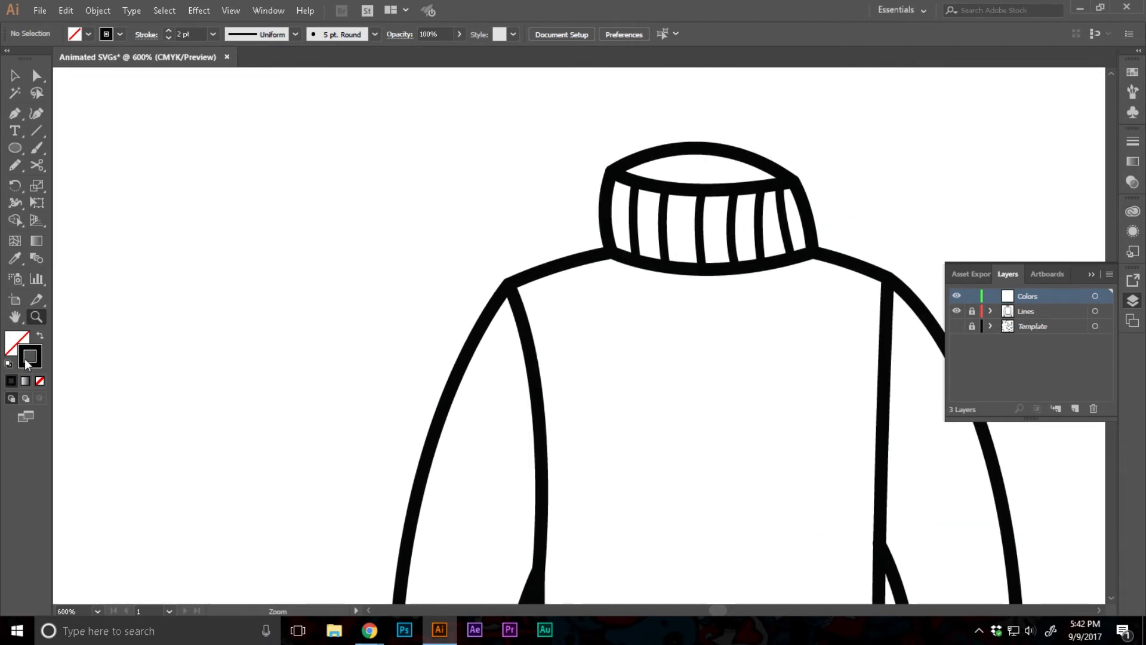
Set the fill to bright blue #3194ff with no stroke.
{"action": "left_click", "coordinate": [41, 336]}
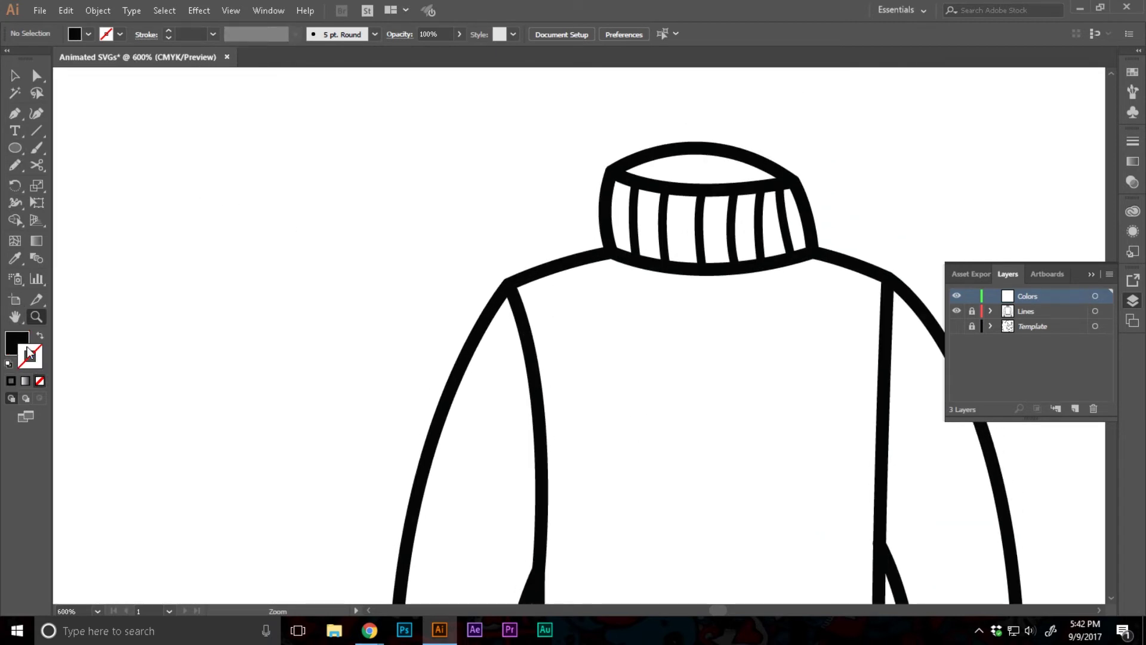
{"action": "double_click", "coordinate": [17, 341]}
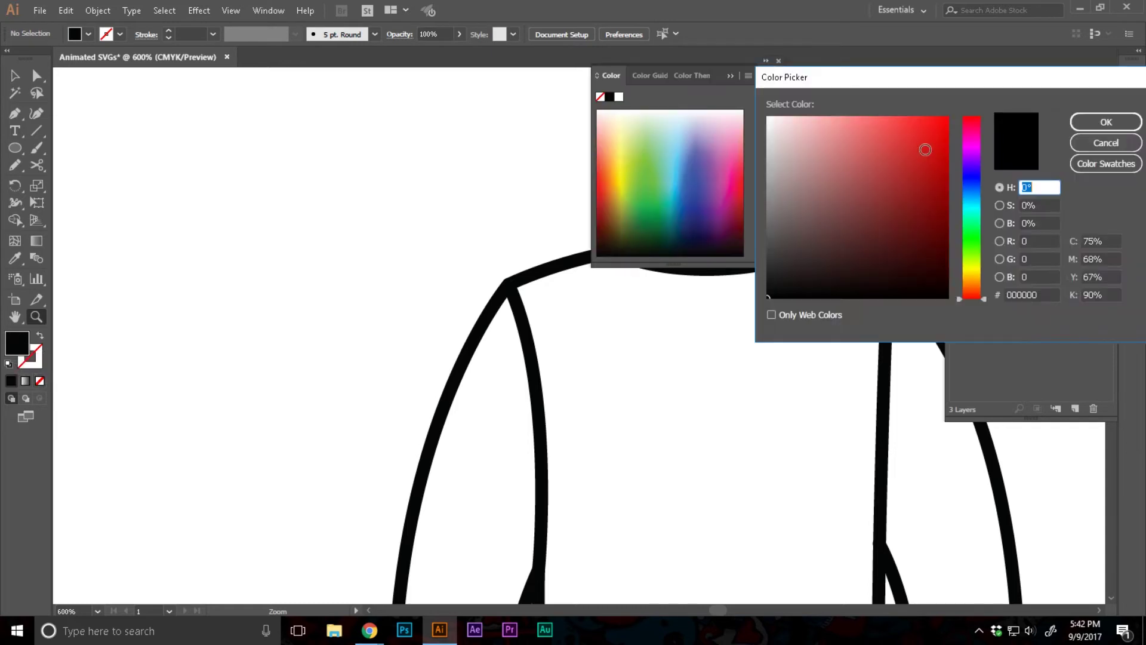
{"action": "mouse_move", "coordinate": [969, 206]}
{"action": "left_mouse_down"}
{"action": "mouse_move", "coordinate": [936, 152]}
{"action": "mouse_move", "coordinate": [961, 150]}
{"action": "mouse_move", "coordinate": [969, 191]}
{"action": "left_mouse_up"}
{"action": "left_click", "coordinate": [914, 117]}
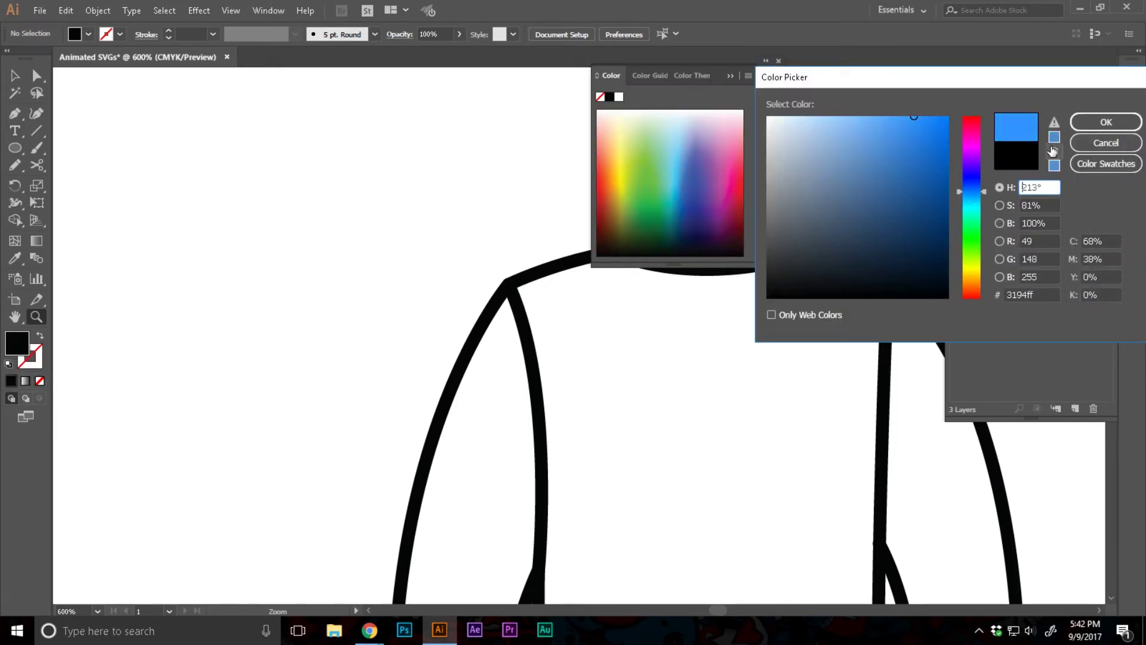
{"action": "left_click", "coordinate": [1106, 122]}
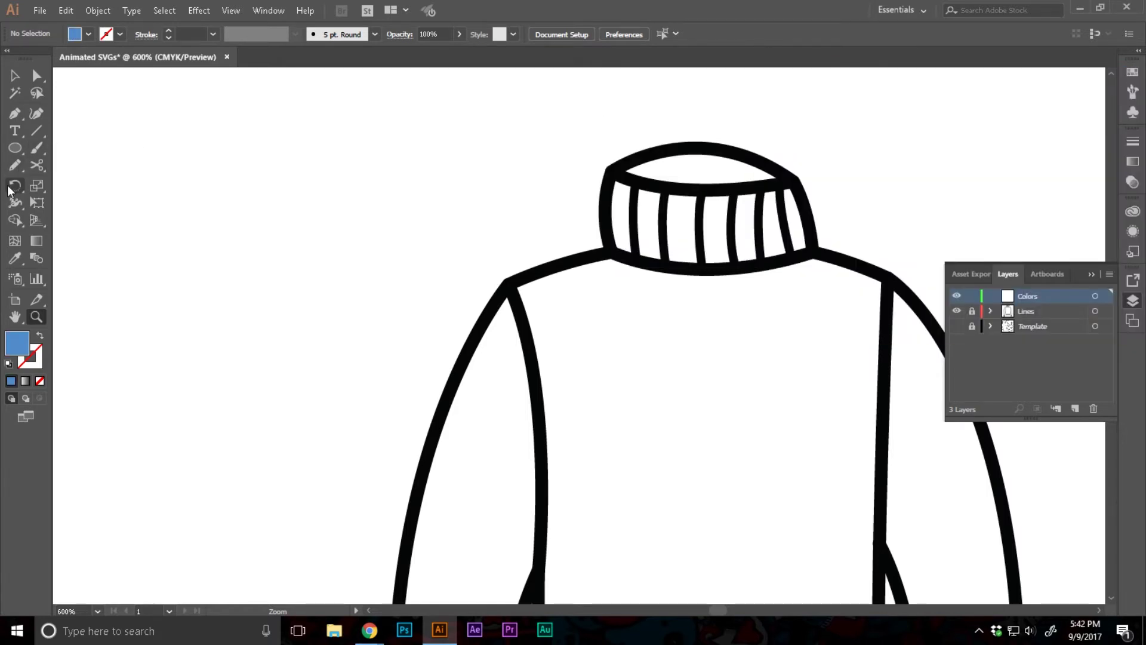
With the Pen, start the blue shape at the left shoulder and trace down the left sleeve to its cuff.
{"action": "left_click", "coordinate": [15, 113]}
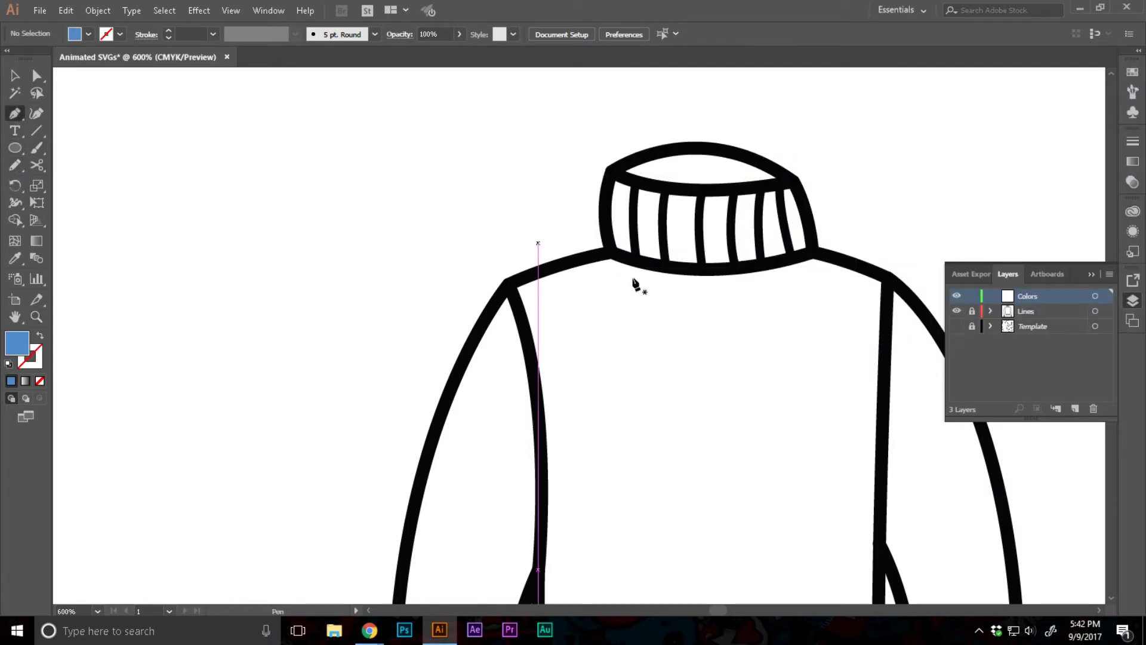
{"action": "left_click", "coordinate": [507, 285]}
{"action": "scroll", "coordinate": [512, 337], "scroll_direction": "down", "scroll_amount": 5}
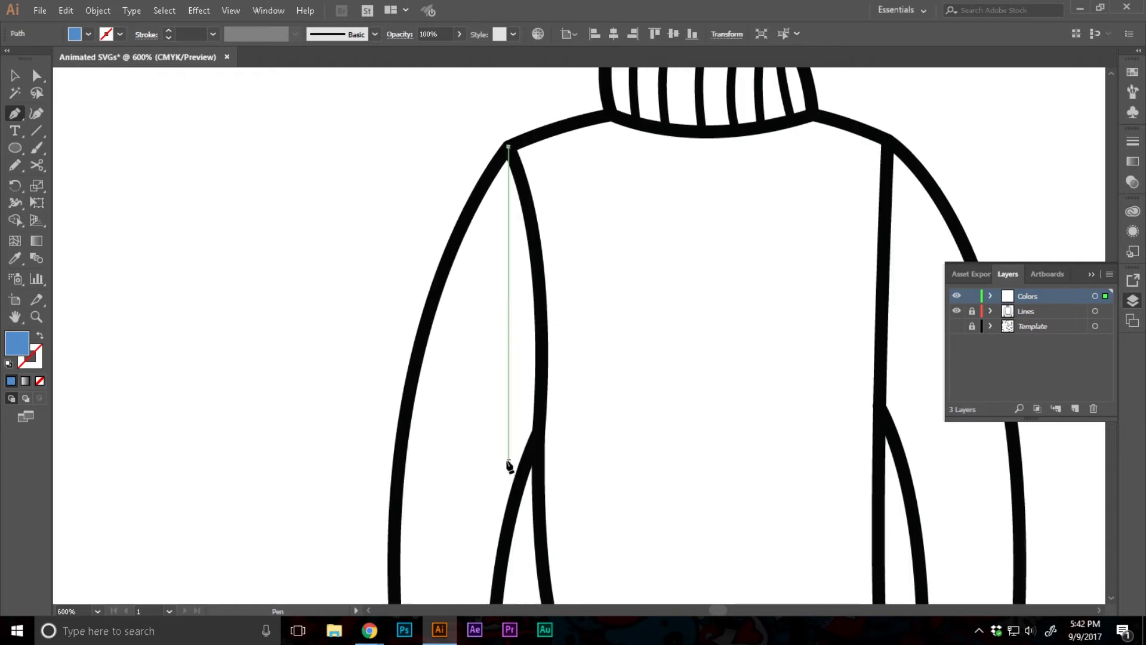
{"action": "left_click", "coordinate": [457, 237]}
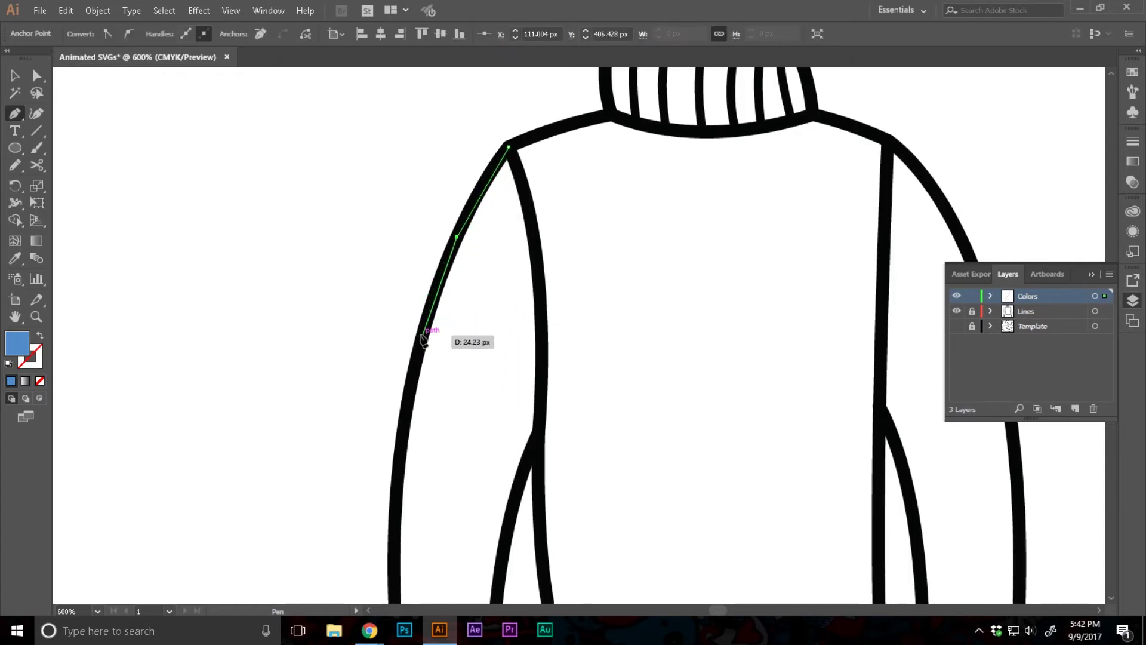
{"action": "left_click", "coordinate": [423, 336]}
{"action": "scroll", "coordinate": [415, 364], "scroll_direction": "down", "scroll_amount": 4}
{"action": "left_click", "coordinate": [399, 345]}
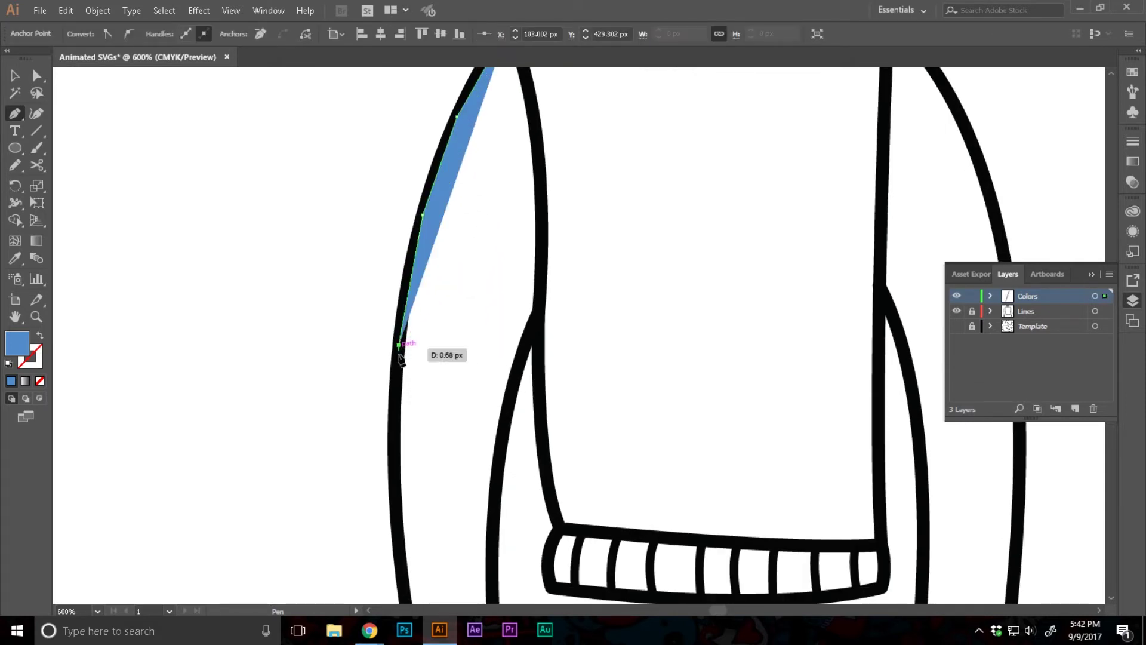
{"action": "left_click", "coordinate": [395, 421]}
{"action": "scroll", "coordinate": [396, 418], "scroll_direction": "down", "scroll_amount": 4}
{"action": "left_click", "coordinate": [398, 434]}
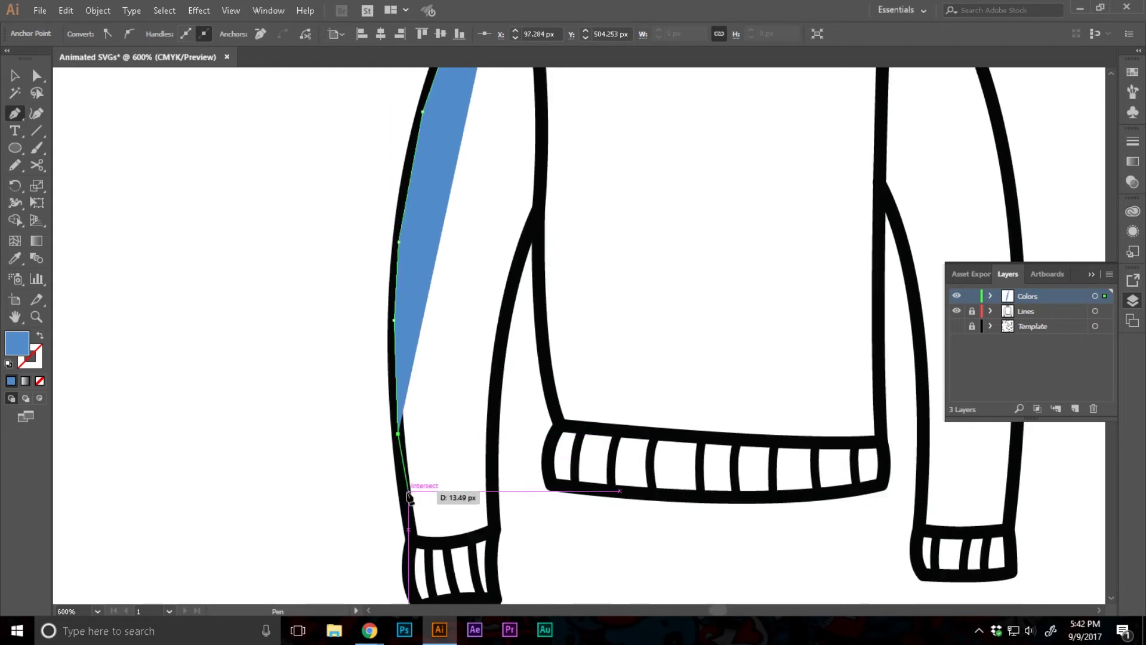
{"action": "left_click", "coordinate": [408, 491]}
{"action": "left_click", "coordinate": [412, 540]}
{"action": "left_click", "coordinate": [428, 543]}
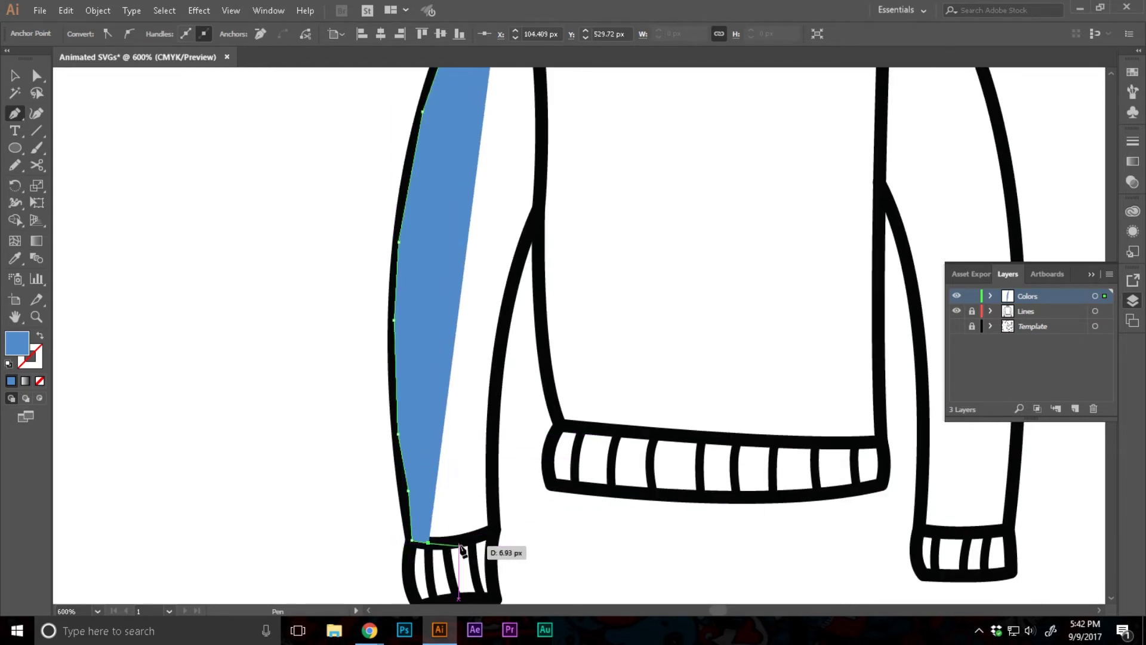
{"action": "left_click", "coordinate": [457, 543]}
{"action": "left_click", "coordinate": [484, 533]}
Continue the outline up the left sleeve's inner edge, around the armpit and along the hem band.
{"action": "left_click", "coordinate": [495, 528]}
{"action": "left_click", "coordinate": [495, 509]}
{"action": "left_click", "coordinate": [492, 487]}
{"action": "left_click", "coordinate": [491, 446]}
{"action": "left_click", "coordinate": [494, 406]}
{"action": "left_click", "coordinate": [499, 360]}
{"action": "left_click", "coordinate": [507, 310]}
{"action": "left_click", "coordinate": [517, 270]}
{"action": "left_click", "coordinate": [538, 224]}
{"action": "left_click", "coordinate": [542, 352]}
{"action": "left_click", "coordinate": [565, 426]}
{"action": "left_click", "coordinate": [883, 443]}
{"action": "scroll", "coordinate": [877, 373], "scroll_direction": "up", "scroll_amount": 2}
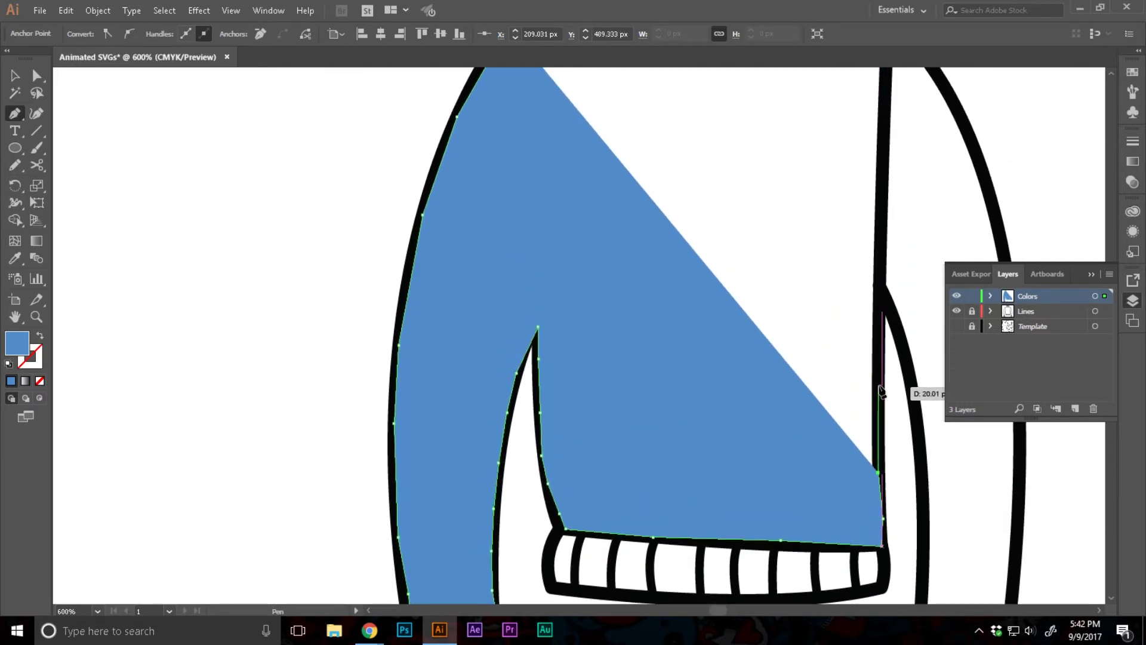
Trace up the body's right edge, down the right sleeve, across its cuff and up the outer edge.
{"action": "left_click", "coordinate": [878, 384]}
{"action": "left_click", "coordinate": [882, 336]}
{"action": "left_click", "coordinate": [882, 296]}
{"action": "left_click", "coordinate": [897, 326]}
{"action": "scroll", "coordinate": [897, 326], "scroll_direction": "down", "scroll_amount": 2}
{"action": "left_click", "coordinate": [918, 305]}
{"action": "left_click", "coordinate": [922, 348]}
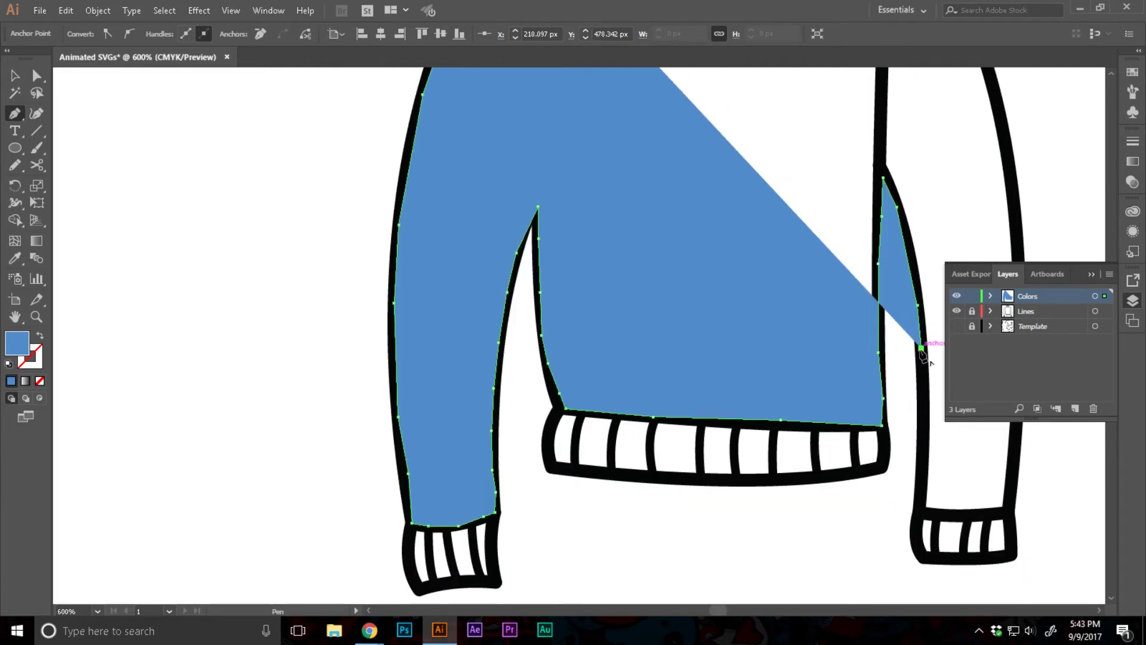
{"action": "left_click", "coordinate": [923, 381]}
{"action": "left_click", "coordinate": [923, 420]}
{"action": "left_click", "coordinate": [923, 468]}
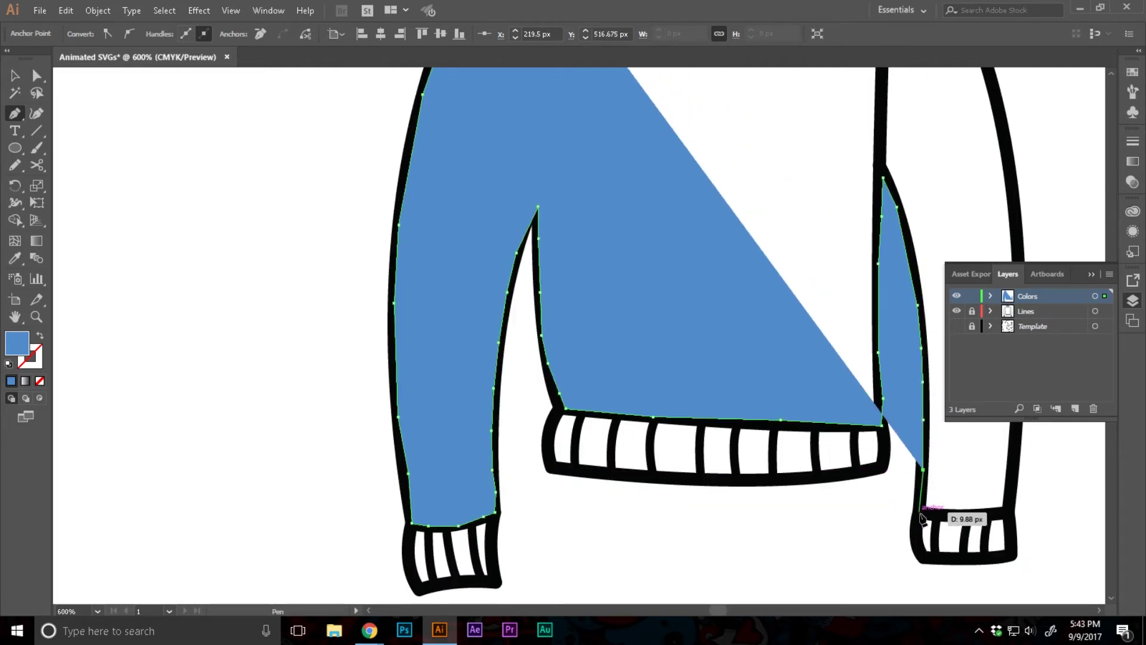
{"action": "left_click", "coordinate": [920, 512]}
{"action": "left_click", "coordinate": [947, 516]}
{"action": "left_click", "coordinate": [1003, 514]}
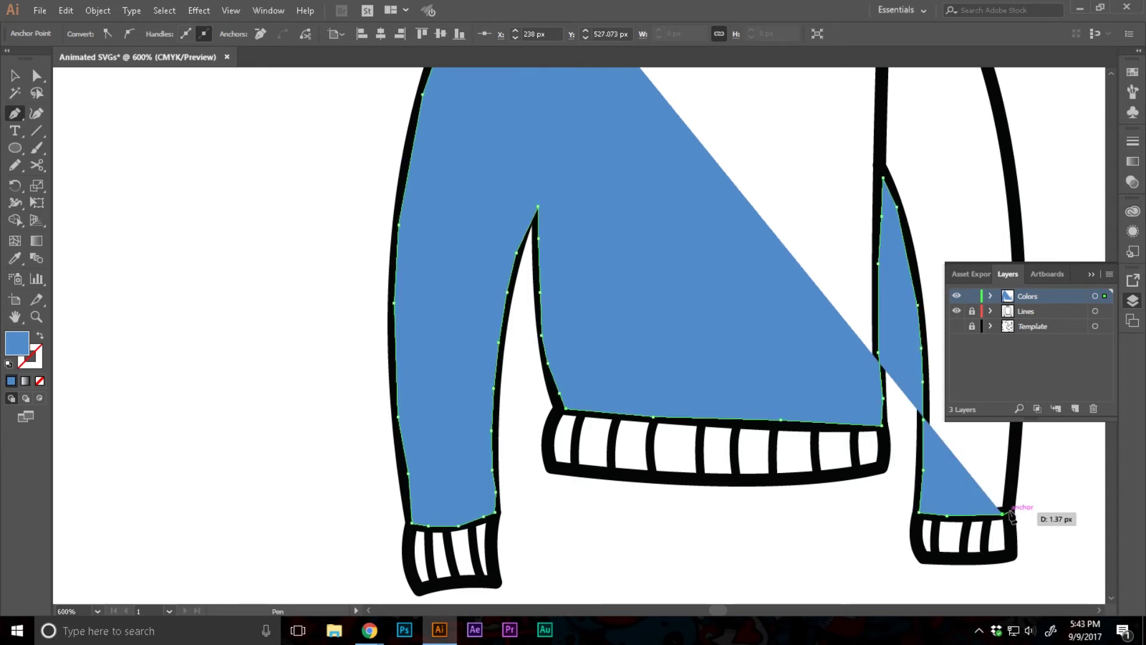
{"action": "left_click", "coordinate": [1011, 497]}
{"action": "scroll", "coordinate": [1012, 498], "scroll_direction": "up", "scroll_amount": 1}
{"action": "left_click", "coordinate": [1010, 477]}
{"action": "scroll", "coordinate": [1017, 468], "scroll_direction": "up", "scroll_amount": 8}
Close the blue sweater shape and move the Colors layer beneath the Lines layer.
{"action": "left_click", "coordinate": [507, 391]}
{"action": "key", "text": "v"}
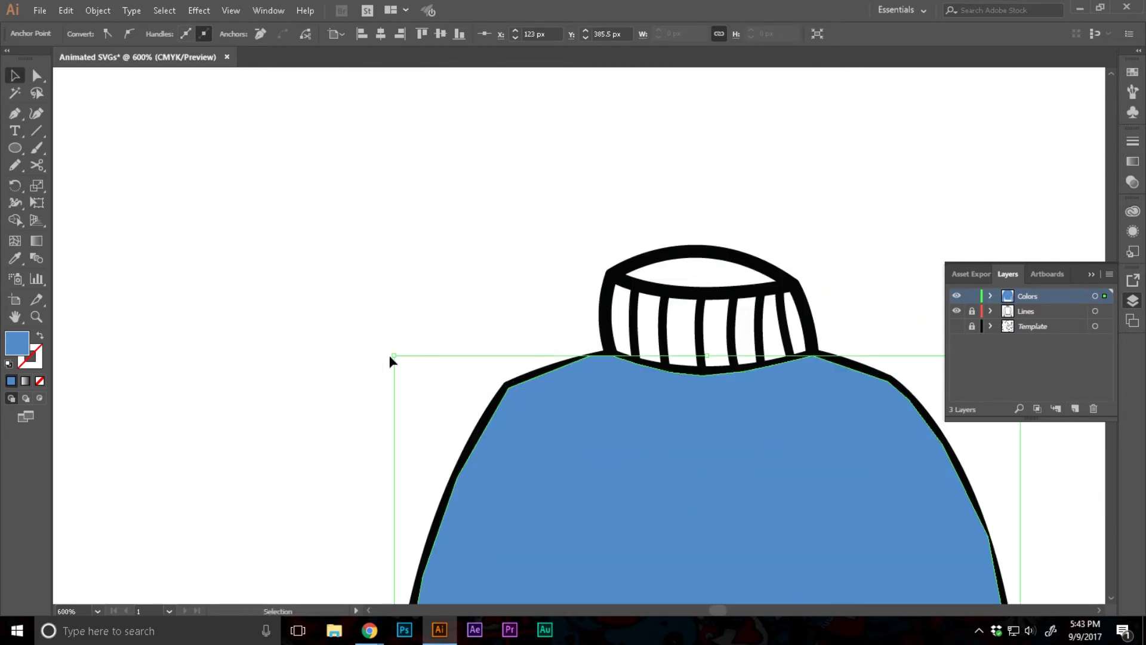
{"action": "key", "text": "ctrl+minus"}
{"action": "key", "text": "ctrl+minus"}
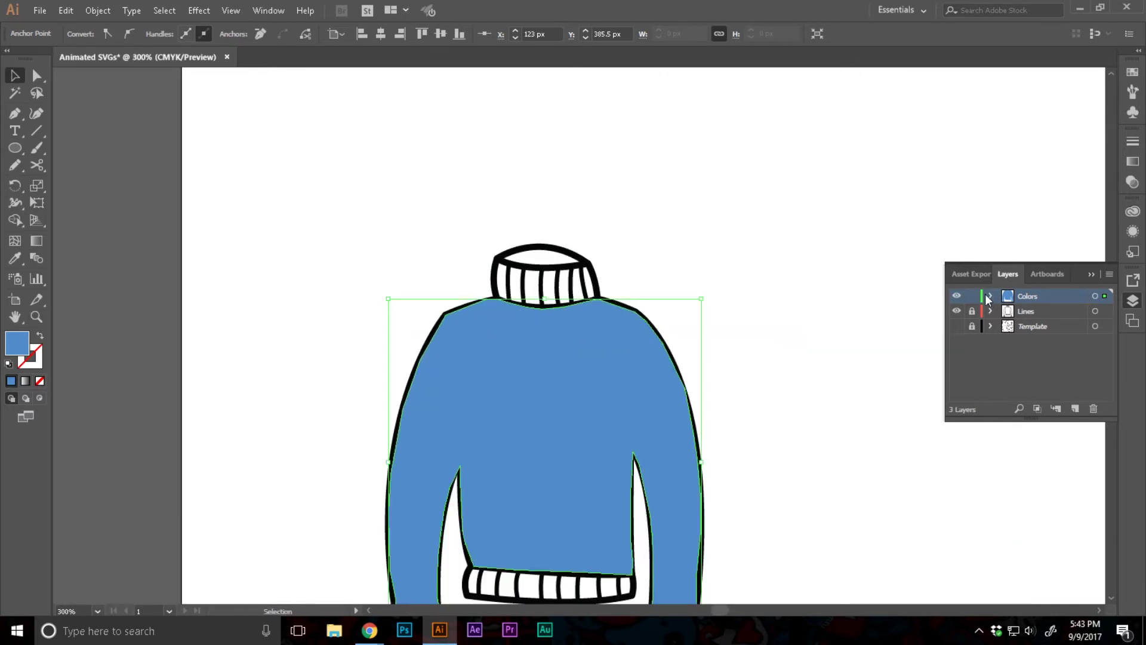
{"action": "left_click_drag", "start_coordinate": [1024, 303], "coordinate": [1024, 320]}
{"action": "left_click", "coordinate": [732, 252]}
{"action": "scroll", "coordinate": [732, 251], "scroll_direction": "down", "scroll_amount": 3}
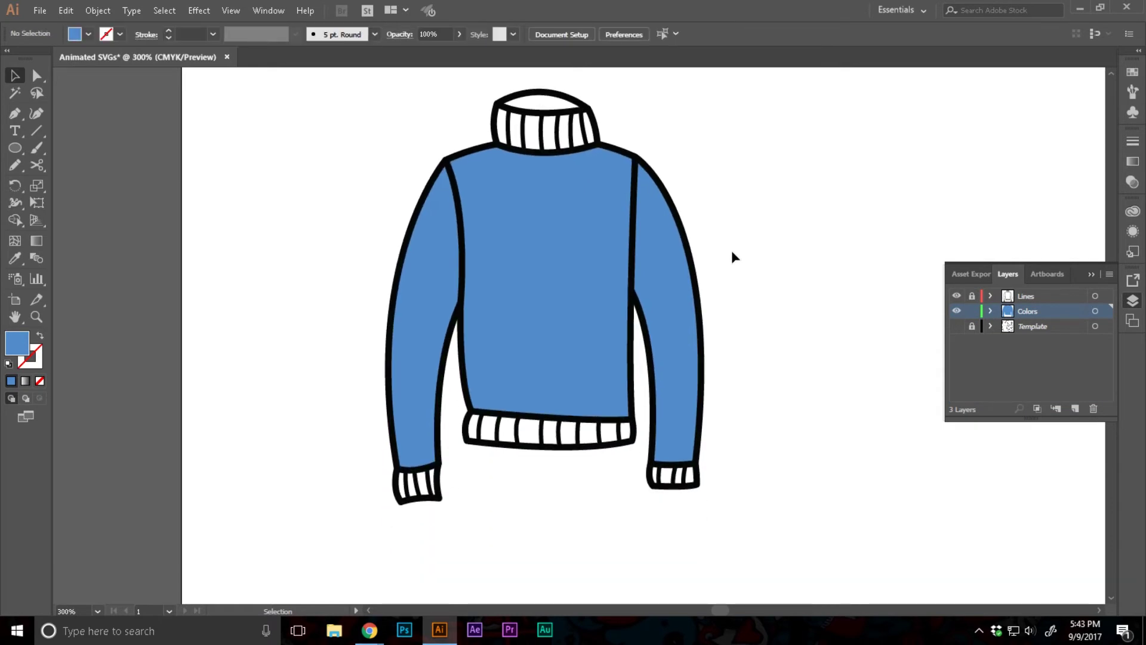
Zoom in on the collar and deepen the fill to #2a83d3 by lowering brightness and raising saturation.
{"action": "key", "text": "z"}
{"action": "left_click", "coordinate": [571, 245]}
{"action": "left_click", "coordinate": [572, 244]}
{"action": "left_click", "coordinate": [567, 286]}
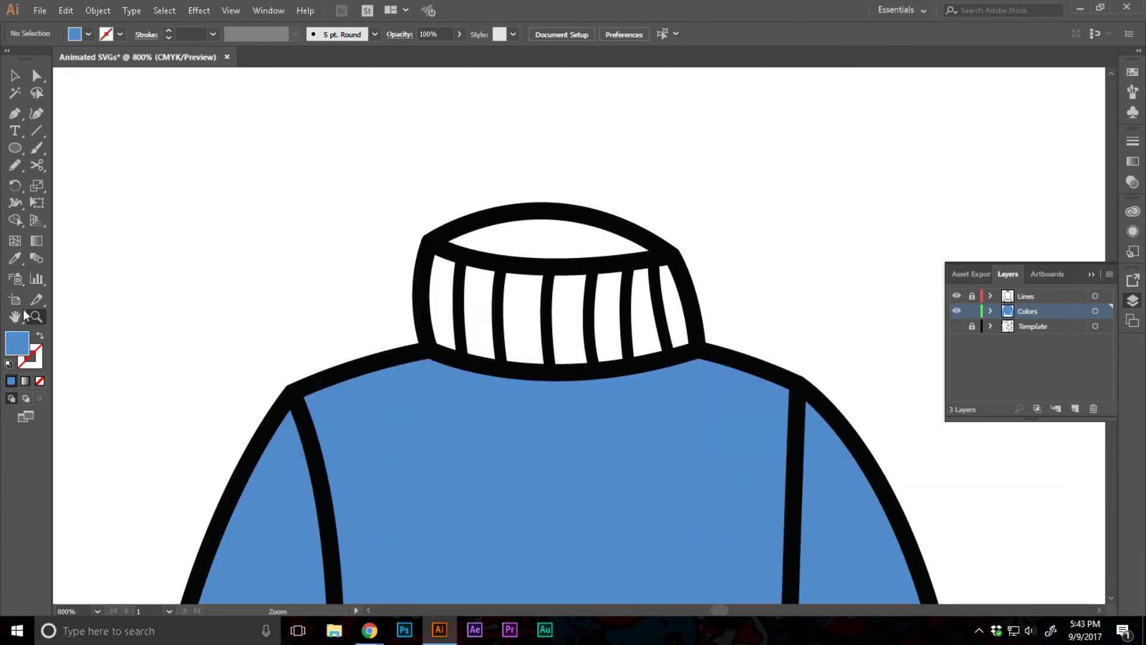
{"action": "double_click", "coordinate": [15, 342]}
{"action": "left_click", "coordinate": [1000, 222]}
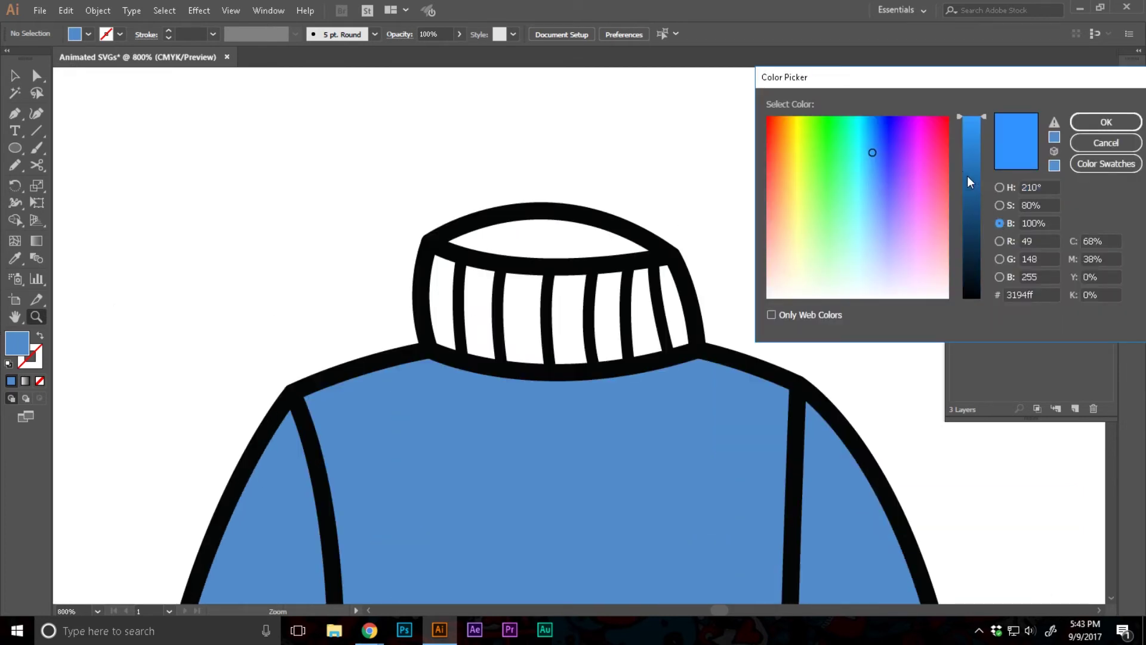
{"action": "left_click_drag", "start_coordinate": [976, 118], "coordinate": [977, 147]}
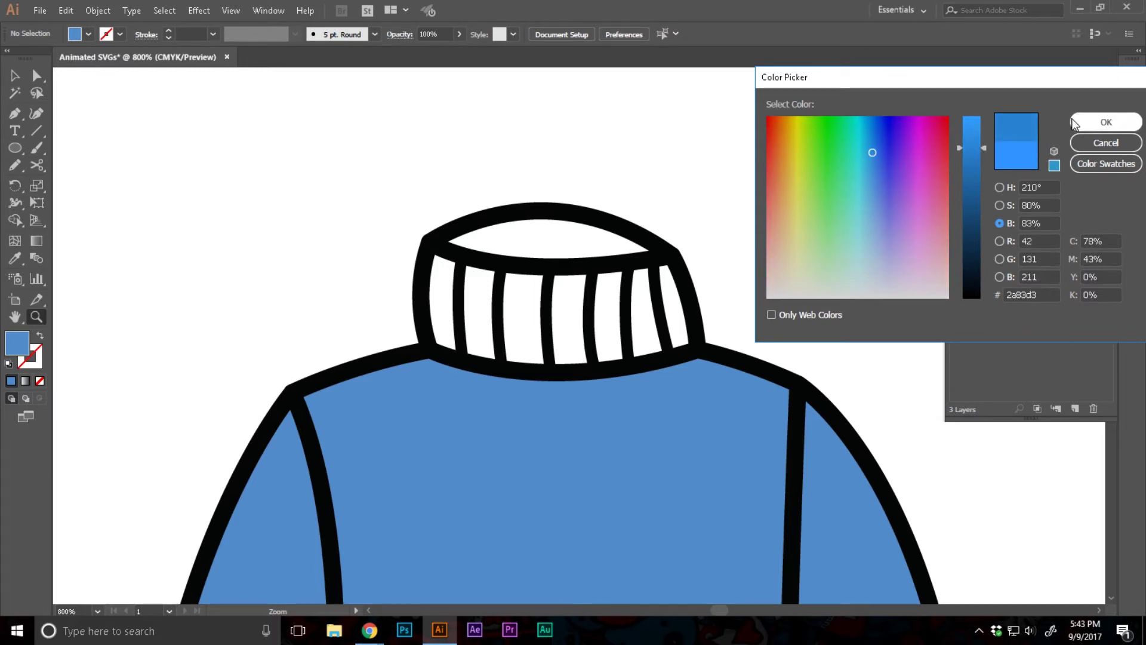
{"action": "left_click", "coordinate": [1000, 205]}
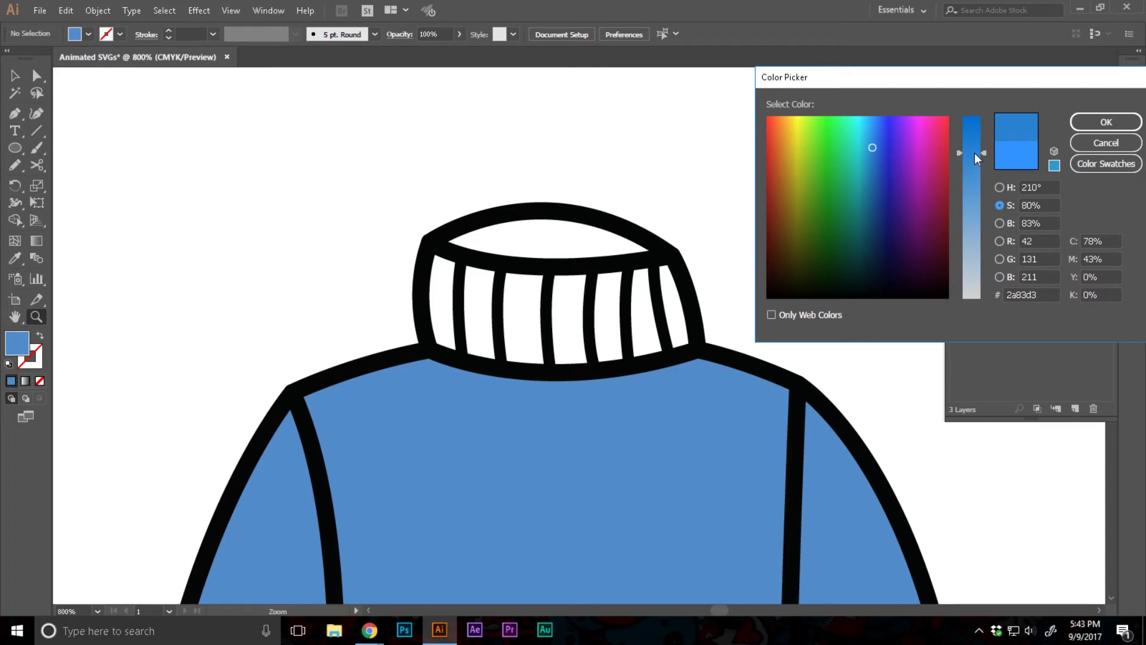
{"action": "left_click_drag", "start_coordinate": [974, 153], "coordinate": [976, 127]}
{"action": "left_click", "coordinate": [1098, 126]}
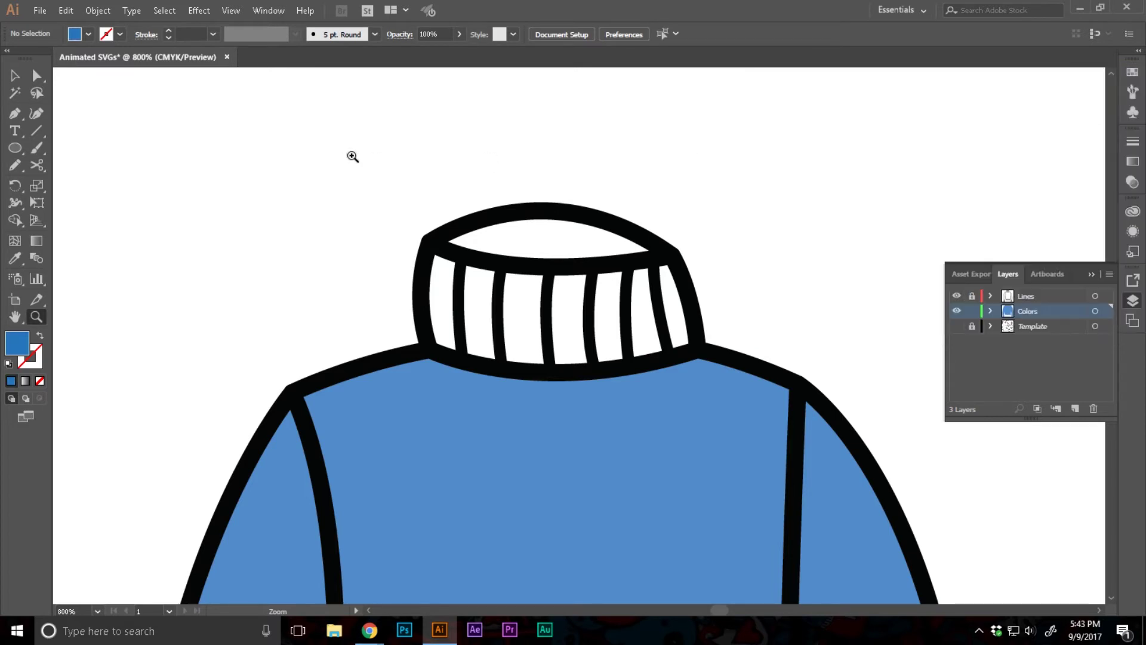
Draw a closed blue-filled shape over the collar's top opening.
{"action": "scroll", "coordinate": [353, 159], "scroll_direction": "up", "scroll_amount": 1}
{"action": "key", "text": "p"}
{"action": "left_click", "coordinate": [440, 270]}
{"action": "left_click", "coordinate": [500, 249]}
{"action": "left_click", "coordinate": [603, 255]}
{"action": "left_click", "coordinate": [660, 288]}
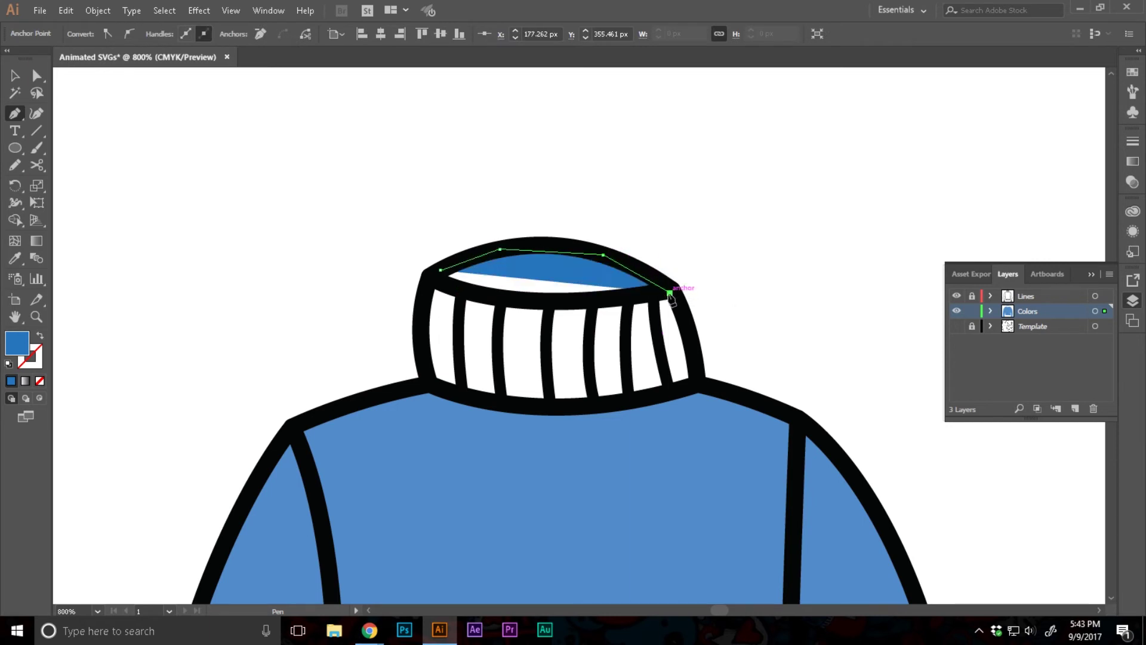
{"action": "left_click", "coordinate": [627, 305]}
{"action": "left_click", "coordinate": [441, 269]}
{"action": "key", "text": "v"}
Draw a closed filled shape over the left cuff.
{"action": "scroll", "coordinate": [341, 241], "scroll_direction": "down", "scroll_amount": 15}
{"action": "scroll", "coordinate": [340, 242], "scroll_direction": "down", "scroll_amount": 7}
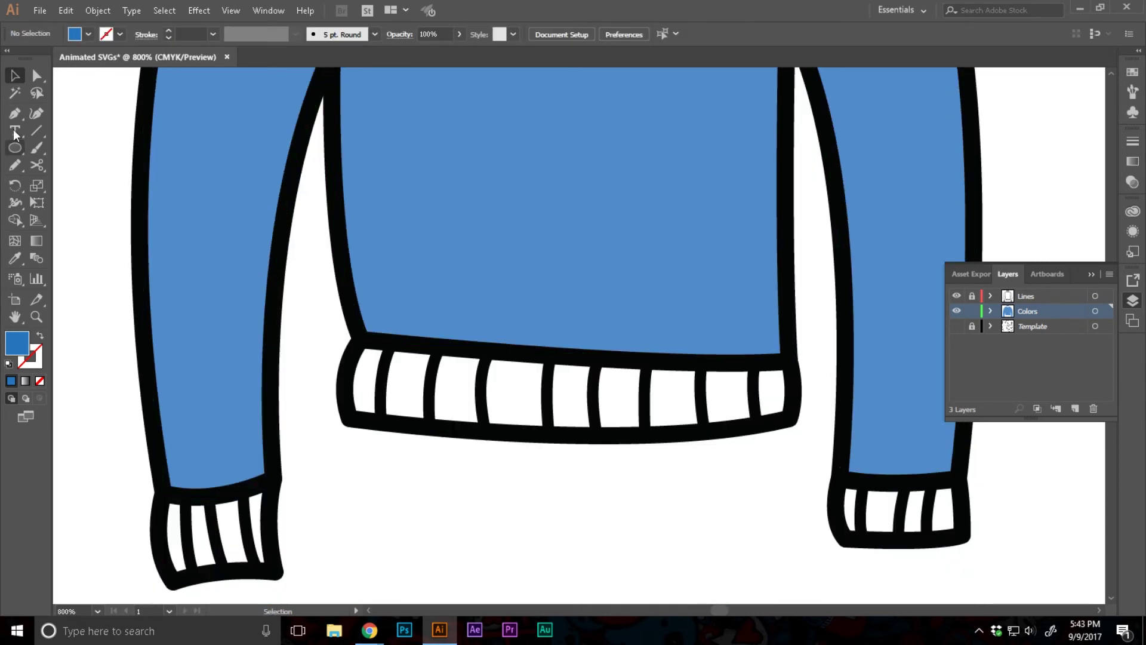
{"action": "key", "text": "p"}
{"action": "left_click", "coordinate": [166, 496]}
{"action": "left_click", "coordinate": [270, 478]}
{"action": "left_click", "coordinate": [274, 571]}
{"action": "left_click", "coordinate": [174, 581]}
{"action": "left_click", "coordinate": [157, 539]}
{"action": "left_click", "coordinate": [167, 496]}
Draw closed filled shapes over the hem band and the right cuff.
{"action": "scroll", "coordinate": [168, 503], "scroll_direction": "up", "scroll_amount": 2}
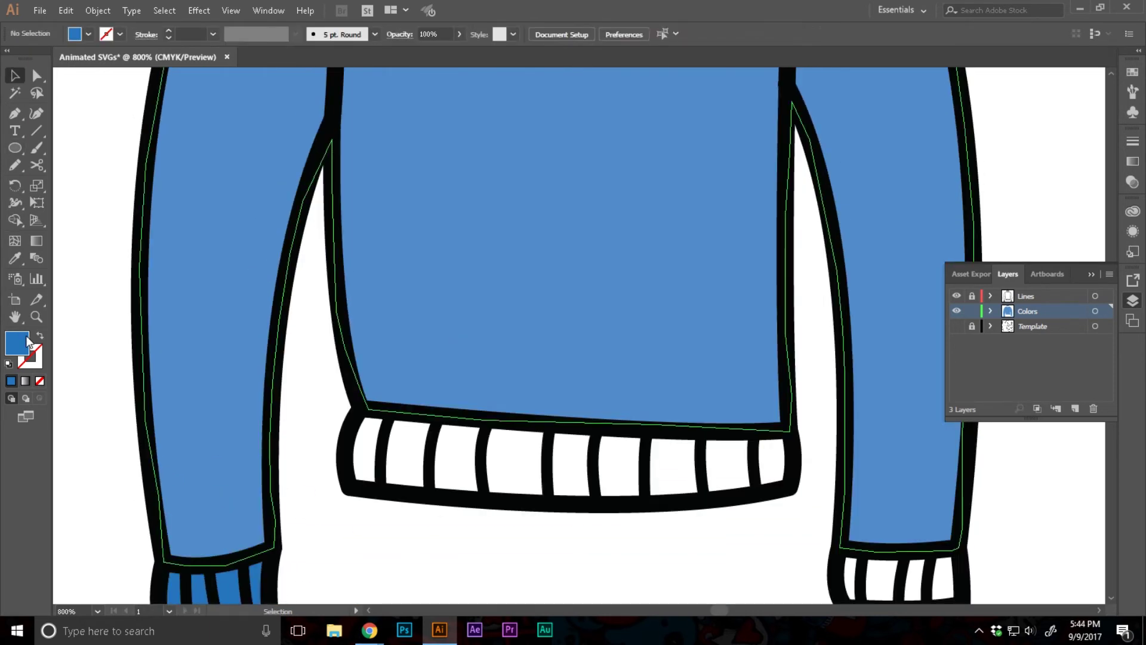
{"action": "left_click", "coordinate": [368, 408]}
{"action": "left_click", "coordinate": [785, 430]}
{"action": "left_click", "coordinate": [798, 460]}
{"action": "left_click", "coordinate": [790, 482]}
{"action": "left_click", "coordinate": [699, 503]}
{"action": "left_click", "coordinate": [345, 493]}
{"action": "left_click", "coordinate": [369, 409]}
{"action": "scroll", "coordinate": [368, 409], "scroll_direction": "down", "scroll_amount": 2}
{"action": "left_click", "coordinate": [965, 536]}
{"action": "left_click", "coordinate": [870, 543]}
{"action": "left_click", "coordinate": [966, 535]}
Zoom in on the collar and darken the fill with 100% saturation and lower brightness.
{"action": "key", "text": "ctrl+0"}
{"action": "key", "text": "z"}
{"action": "left_click", "coordinate": [606, 317]}
{"action": "double_click", "coordinate": [34, 360]}
{"action": "left_click_drag", "start_coordinate": [971, 139], "coordinate": [971, 168]}
{"action": "left_click", "coordinate": [999, 219]}
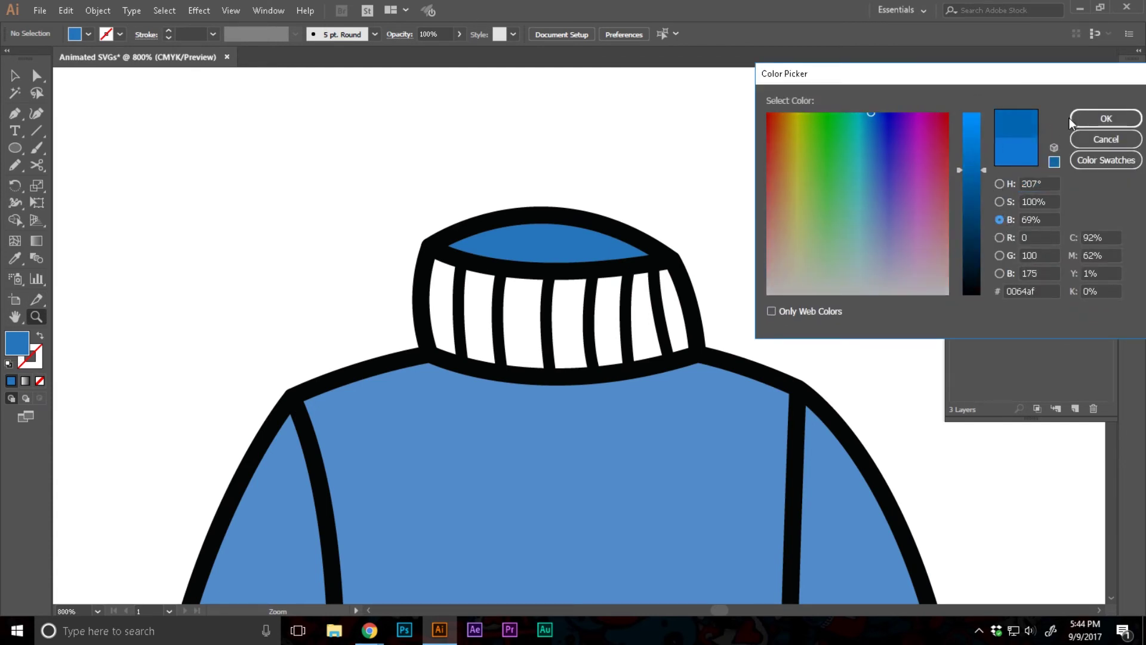
{"action": "left_click", "coordinate": [1106, 119]}
Trace a closed darker-blue shape around the collar ribbing.
{"action": "left_click", "coordinate": [23, 111]}
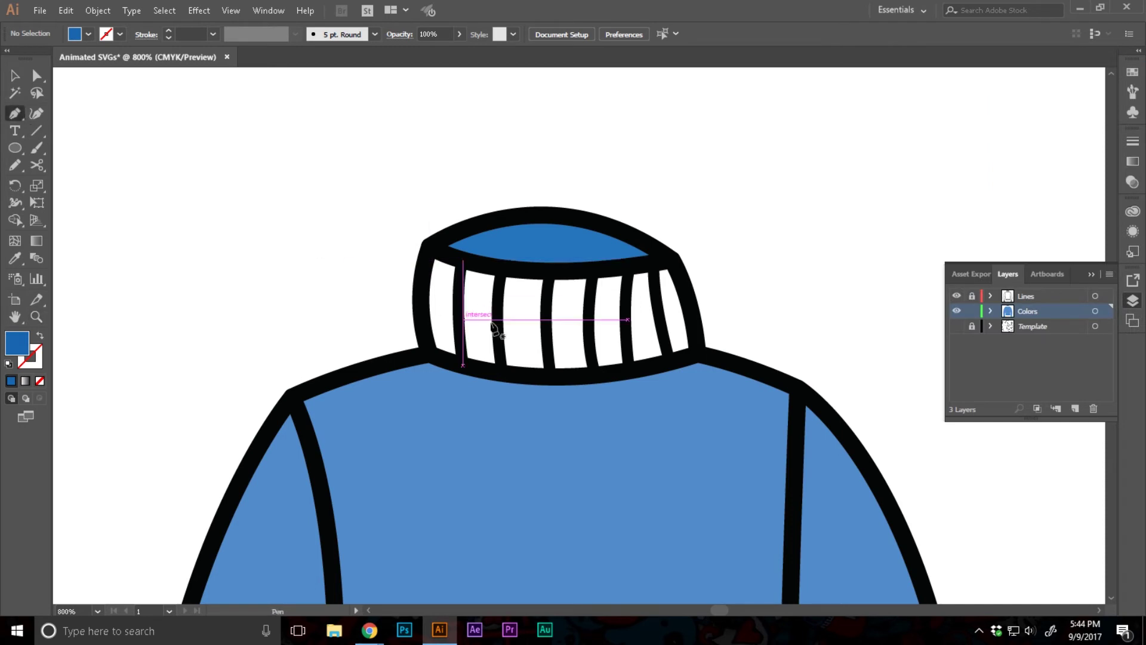
{"action": "left_click", "coordinate": [436, 250]}
{"action": "left_click", "coordinate": [536, 268]}
{"action": "left_click", "coordinate": [670, 263]}
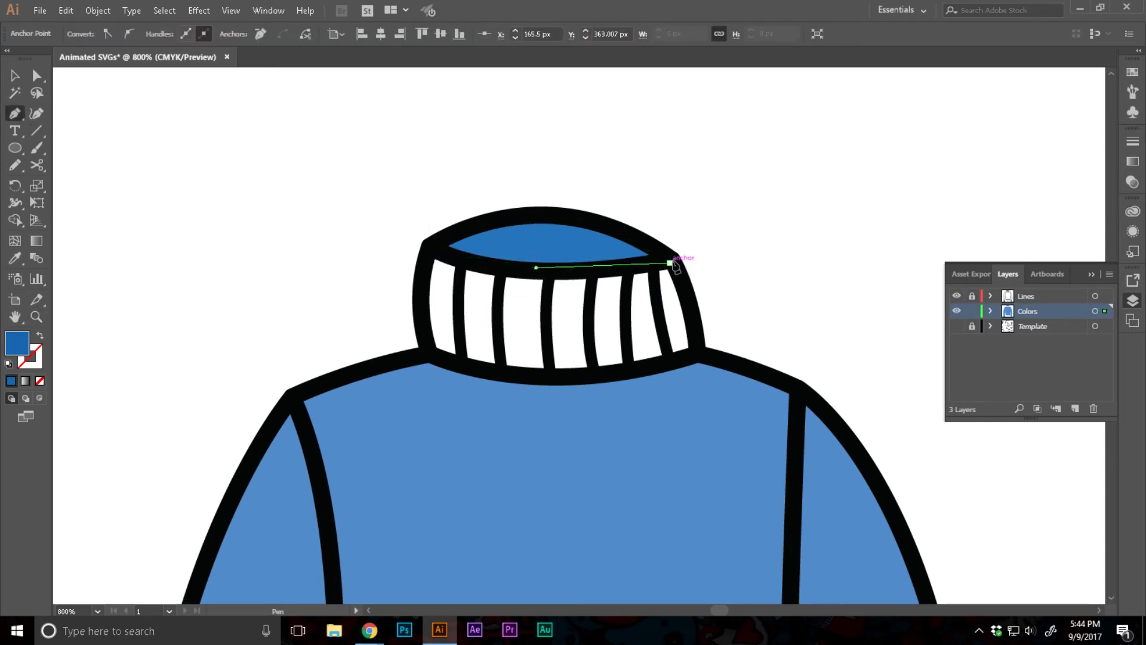
{"action": "left_click", "coordinate": [693, 300]}
{"action": "left_click", "coordinate": [697, 344]}
{"action": "left_click", "coordinate": [687, 362]}
{"action": "left_click", "coordinate": [584, 377]}
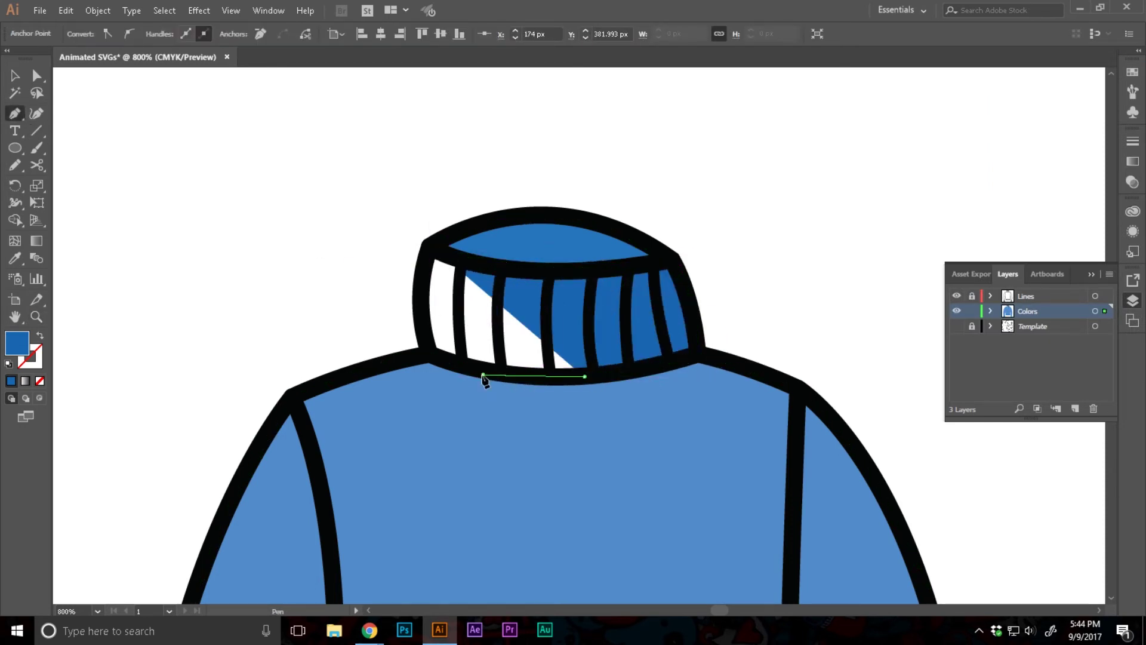
{"action": "left_click", "coordinate": [482, 374]}
{"action": "left_click", "coordinate": [427, 342]}
{"action": "left_click", "coordinate": [420, 309]}
{"action": "left_click", "coordinate": [436, 249]}
Deselect the collar and zoom out to see the whole sweater.
{"action": "left_click", "coordinate": [317, 250], "text": "ctrl"}
{"action": "key", "text": "z"}
{"action": "left_click", "coordinate": [508, 406], "text": "alt"}
{"action": "left_click", "coordinate": [508, 406], "text": "alt"}
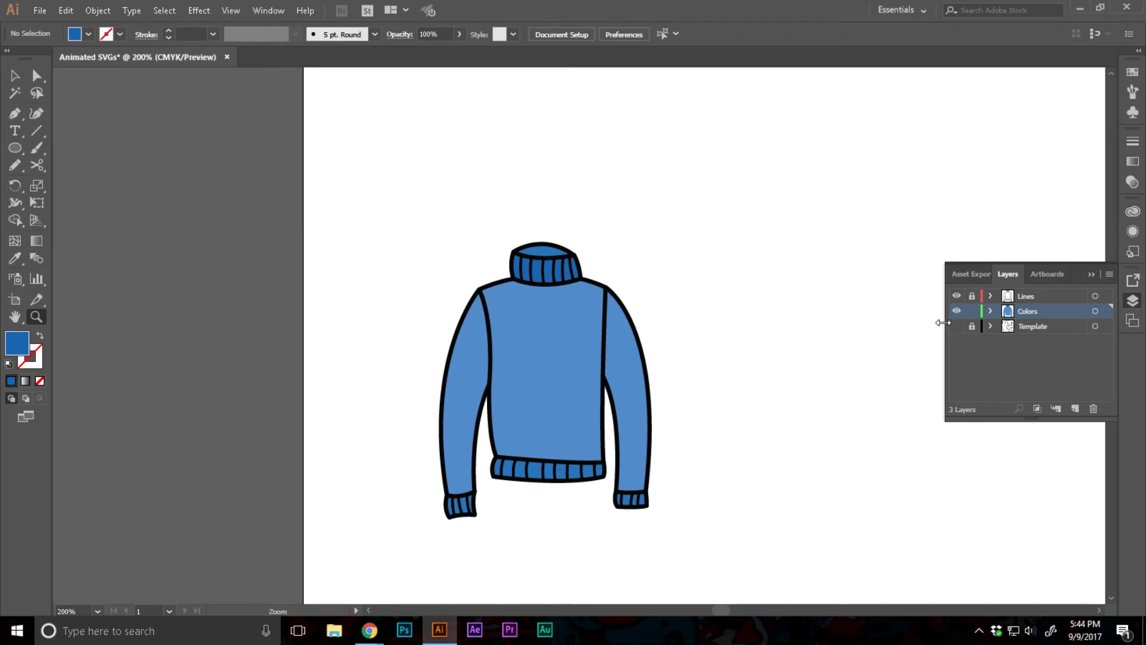
With Lines targeted, add a new layer named 'Brush' at the top of the stack.
{"action": "left_click", "coordinate": [1039, 302]}
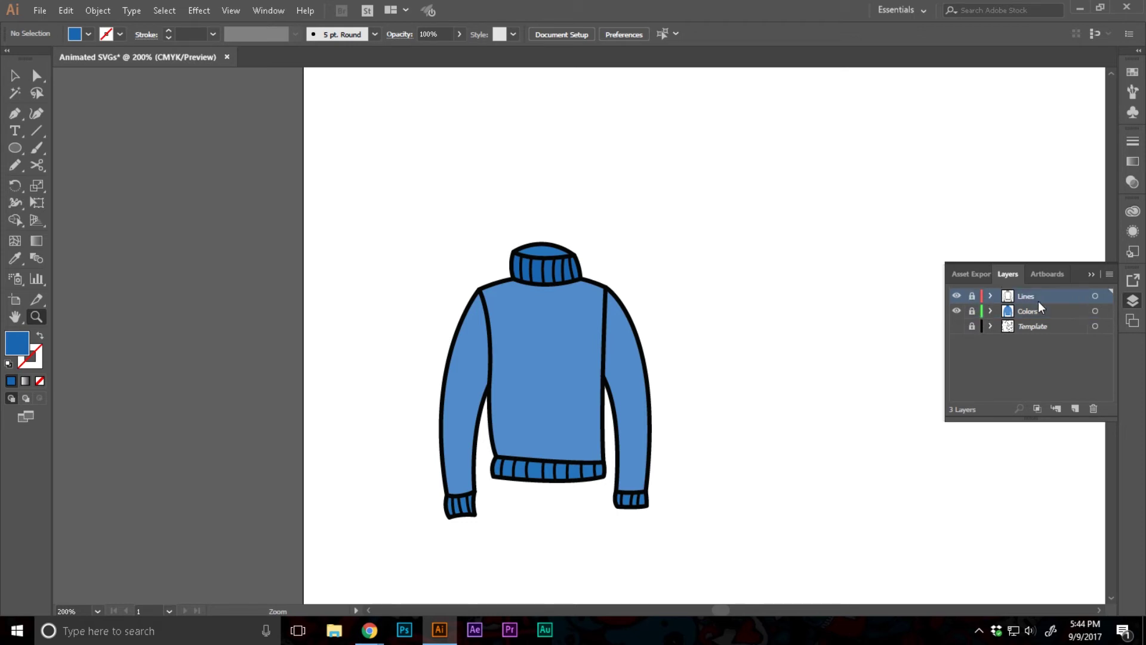
{"action": "left_click", "coordinate": [1075, 407], "text": "alt"}
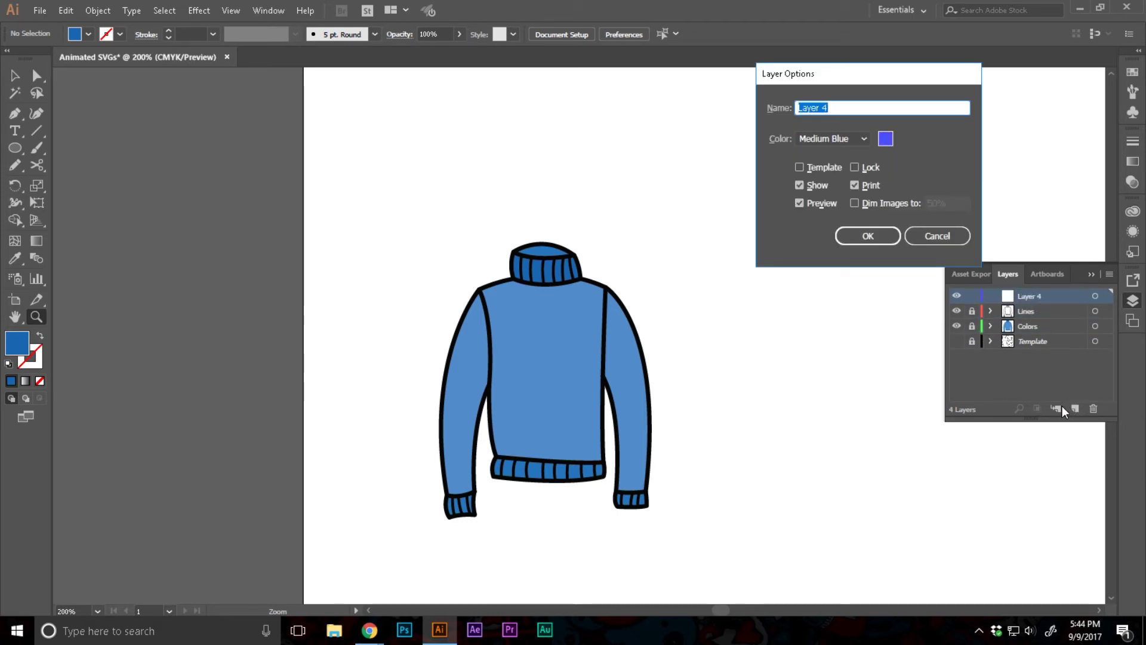
{"action": "type", "text": "Brush"}
{"action": "key", "text": "Return"}
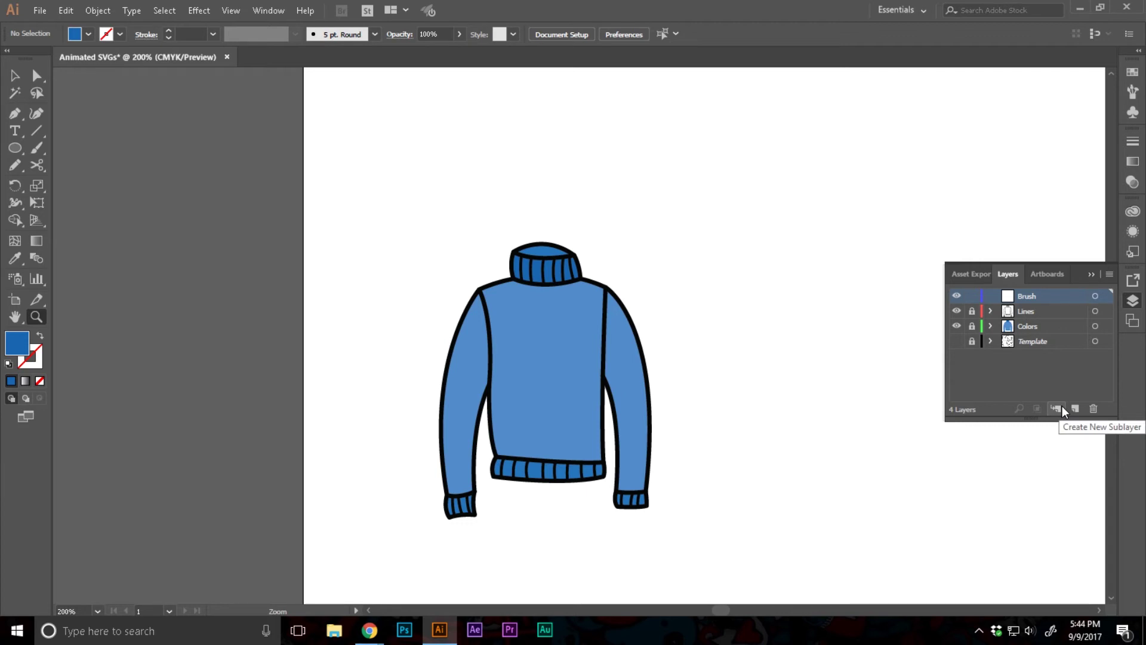
Swap fill and stroke and set the stroke colour to black.
{"action": "left_click", "coordinate": [40, 337]}
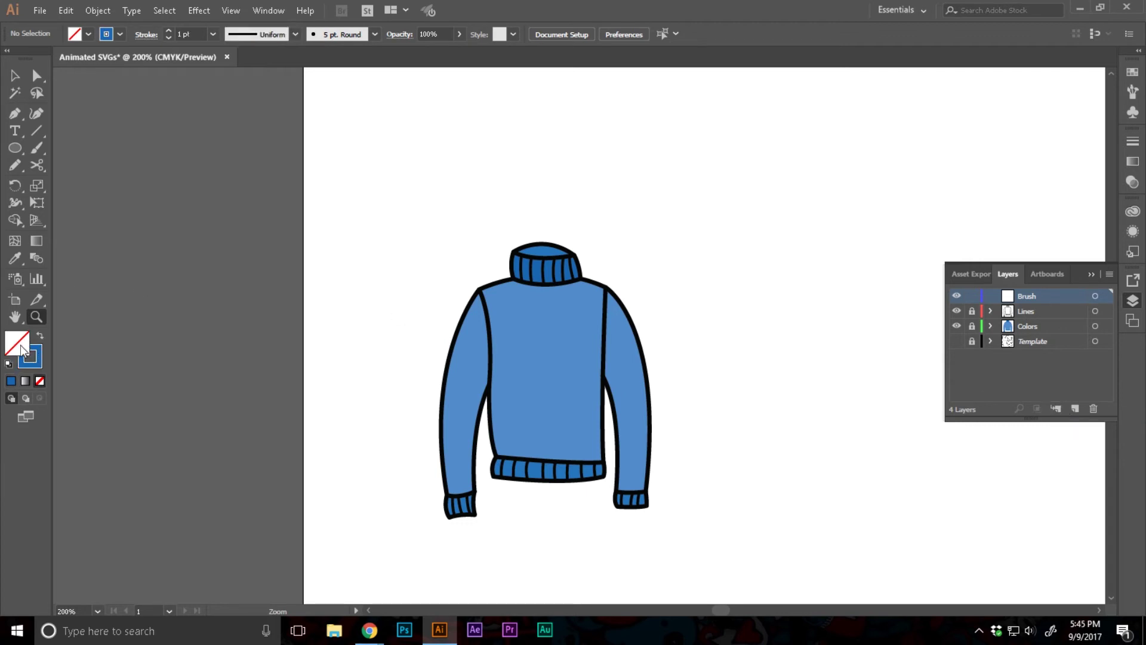
{"action": "double_click", "coordinate": [36, 364]}
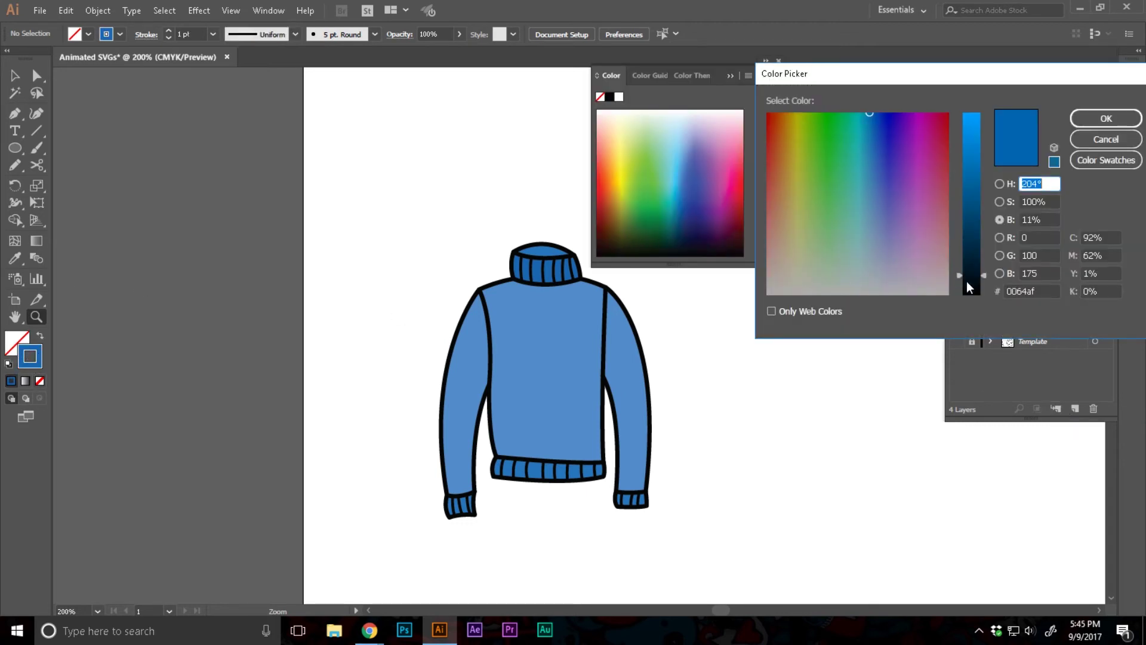
{"action": "left_click_drag", "start_coordinate": [970, 275], "coordinate": [966, 295]}
{"action": "left_click", "coordinate": [1106, 118]}
Draw a zig-zag Pencil scribble over the sweater from collar to cuffs.
{"action": "left_click", "coordinate": [779, 61]}
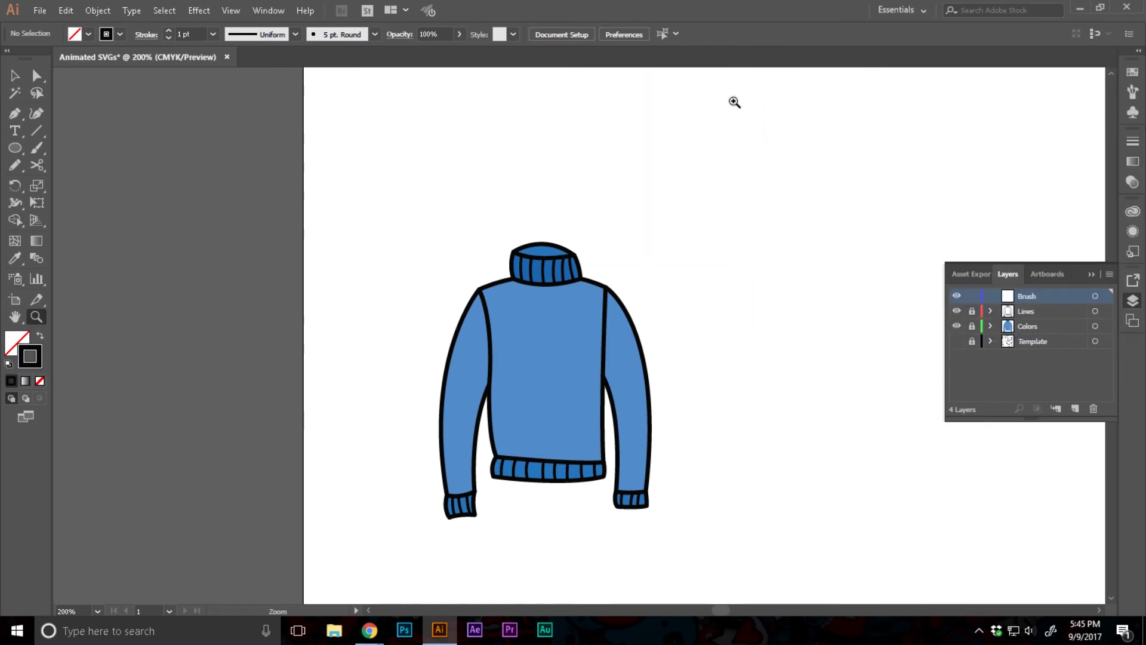
{"action": "left_click", "coordinate": [15, 167]}
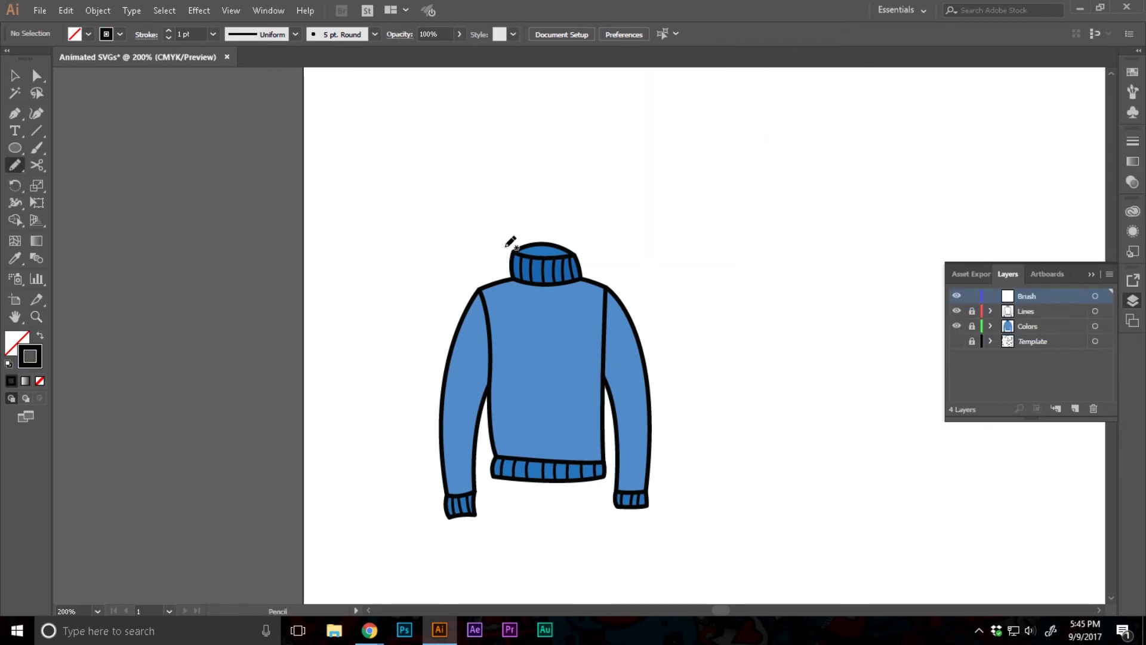
{"action": "mouse_move", "coordinate": [510, 241]}
{"action": "left_mouse_down"}
{"action": "mouse_move", "coordinate": [552, 239]}
{"action": "mouse_move", "coordinate": [469, 259]}
{"action": "mouse_move", "coordinate": [584, 258]}
{"action": "mouse_move", "coordinate": [498, 275]}
{"action": "mouse_move", "coordinate": [616, 285]}
{"action": "mouse_move", "coordinate": [443, 295]}
{"action": "mouse_move", "coordinate": [648, 309]}
{"action": "mouse_move", "coordinate": [439, 320]}
{"action": "mouse_move", "coordinate": [646, 338]}
{"action": "mouse_move", "coordinate": [446, 345]}
{"action": "mouse_move", "coordinate": [666, 349]}
{"action": "mouse_move", "coordinate": [426, 377]}
{"action": "mouse_move", "coordinate": [629, 400]}
{"action": "mouse_move", "coordinate": [397, 414]}
{"action": "mouse_move", "coordinate": [655, 440]}
{"action": "mouse_move", "coordinate": [429, 457]}
{"action": "mouse_move", "coordinate": [648, 469]}
{"action": "mouse_move", "coordinate": [440, 504]}
{"action": "mouse_move", "coordinate": [530, 517]}
{"action": "mouse_move", "coordinate": [656, 508]}
{"action": "left_mouse_up"}
Give the scribble Round Cap, Round Join and a 34 pt stroke weight.
{"action": "key", "text": "v"}
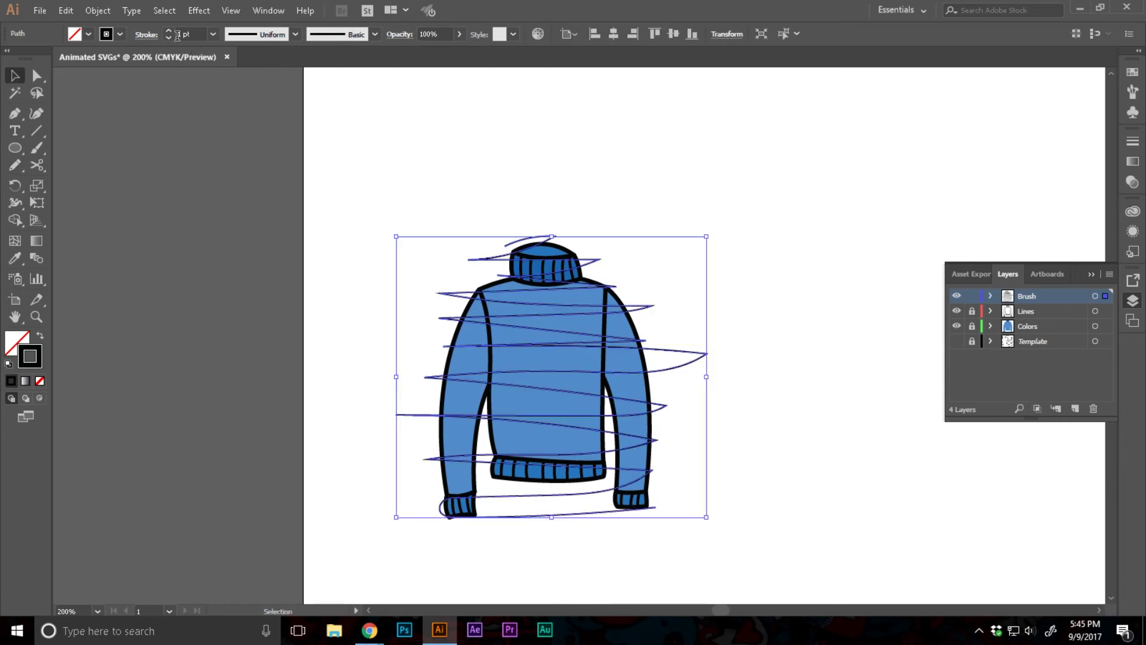
{"action": "left_click", "coordinate": [146, 34]}
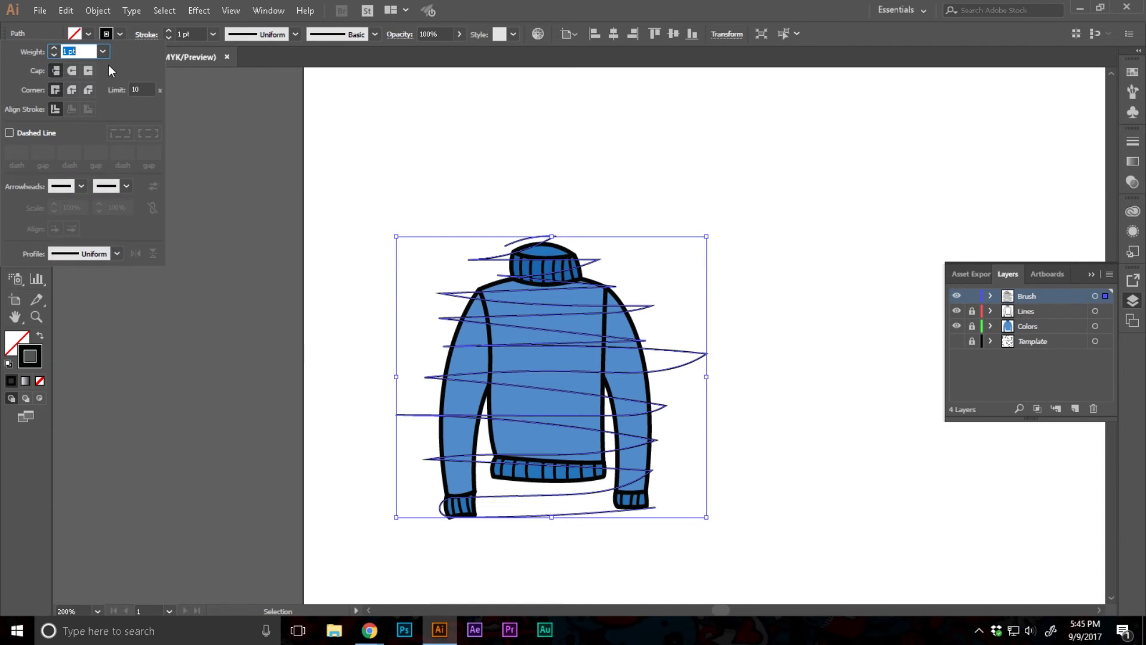
{"action": "left_click", "coordinate": [71, 71]}
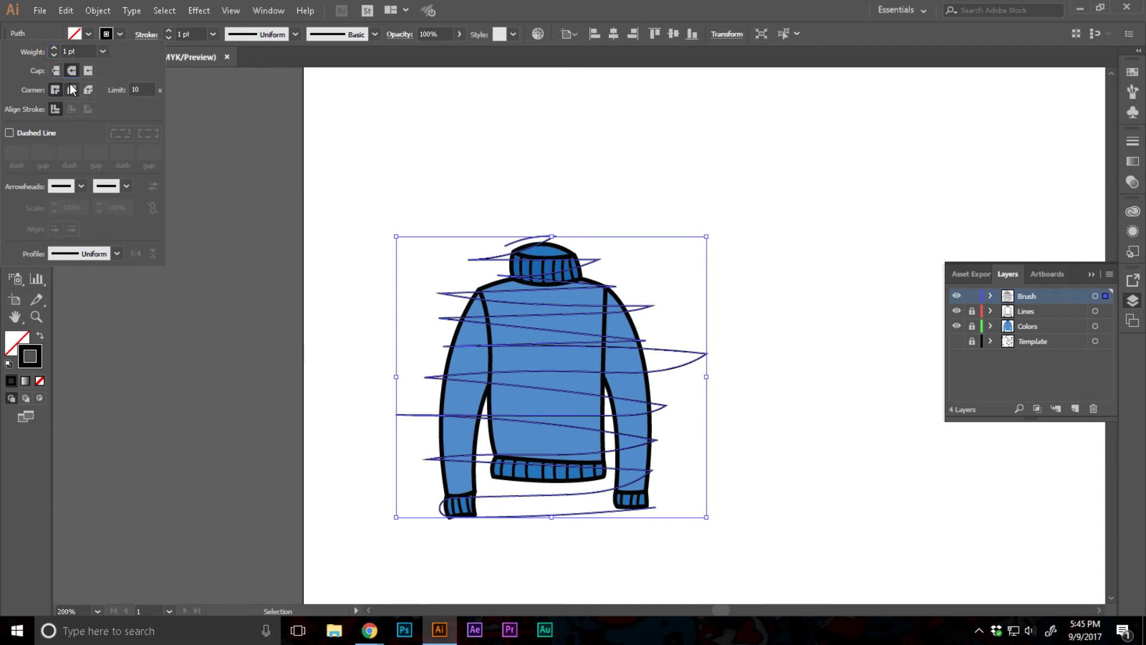
{"action": "left_click", "coordinate": [71, 90]}
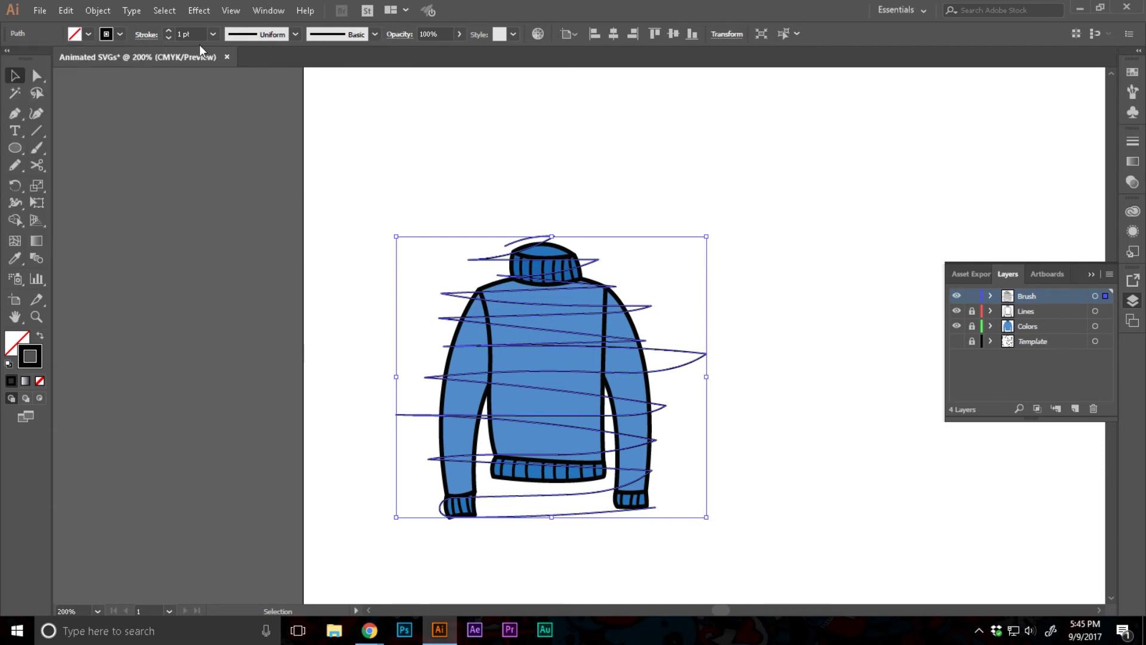
{"action": "left_click", "coordinate": [170, 31]}
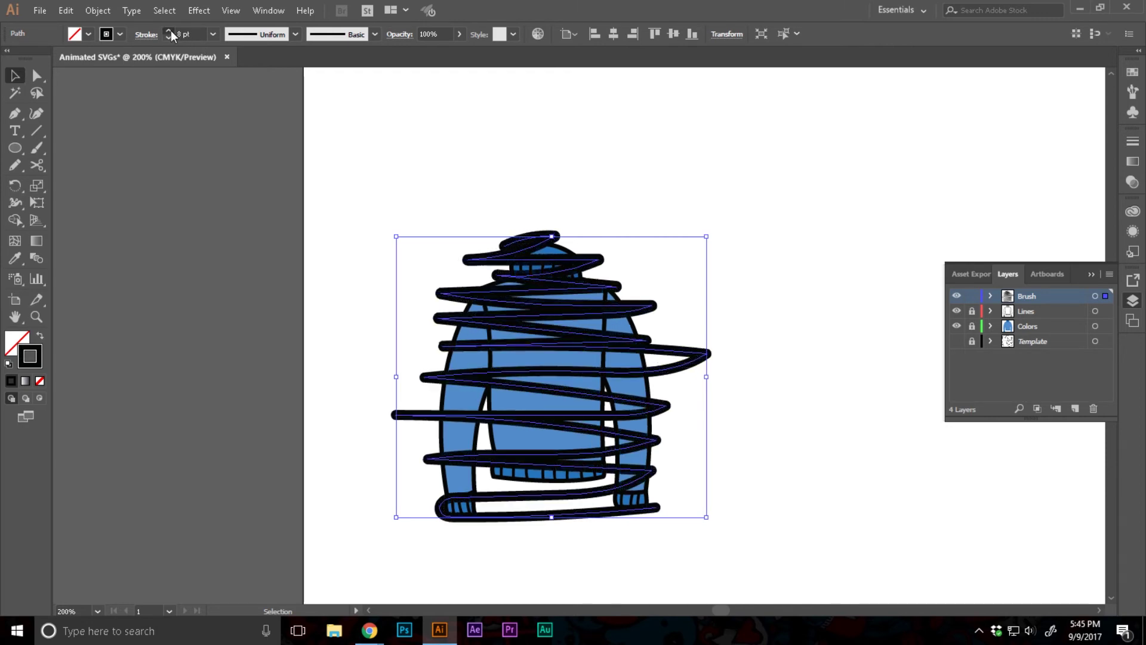
{"action": "left_click", "coordinate": [169, 31]}
{"action": "left_click", "coordinate": [169, 31]}
{"action": "left_click", "coordinate": [170, 31]}
{"action": "left_click", "coordinate": [169, 31]}
{"action": "left_click", "coordinate": [170, 31]}
{"action": "left_click", "coordinate": [169, 31]}
{"action": "left_click", "coordinate": [170, 31]}
{"action": "left_click", "coordinate": [169, 31]}
Briefly hide the Lines and Colors layers to check the scribble, then show them again.
{"action": "left_click", "coordinate": [463, 131]}
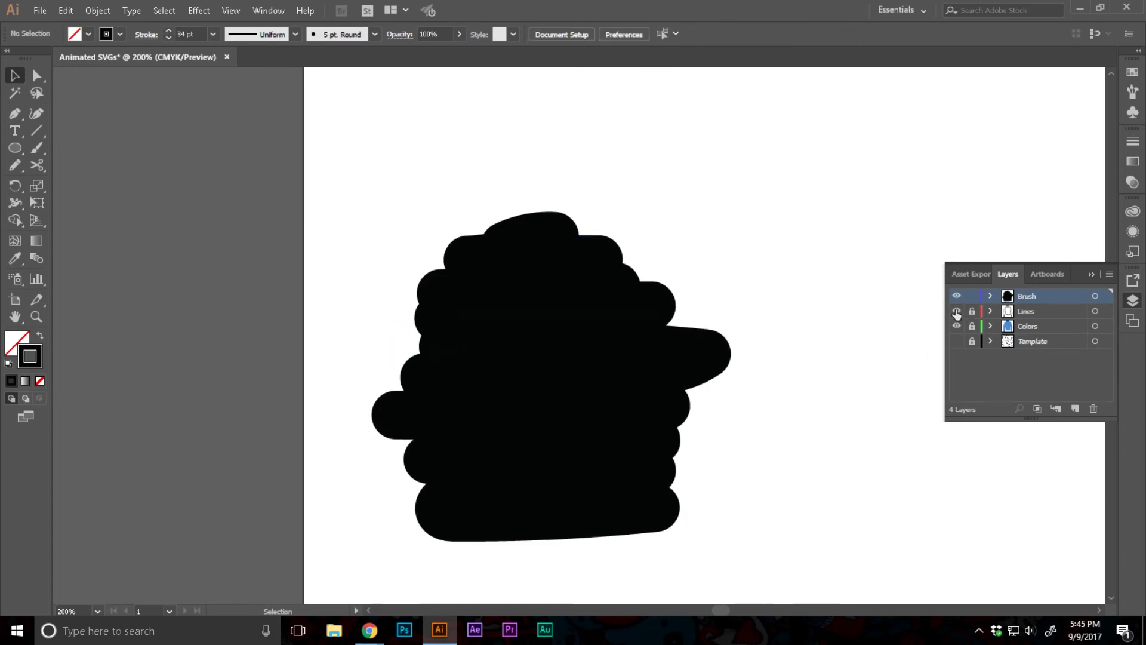
{"action": "left_click", "coordinate": [957, 311]}
{"action": "left_click", "coordinate": [957, 326]}
{"action": "left_click", "coordinate": [956, 326]}
{"action": "left_click", "coordinate": [956, 311]}
Select the Brush-layer scribble and fade it to 0% opacity.
{"action": "left_click", "coordinate": [1106, 296]}
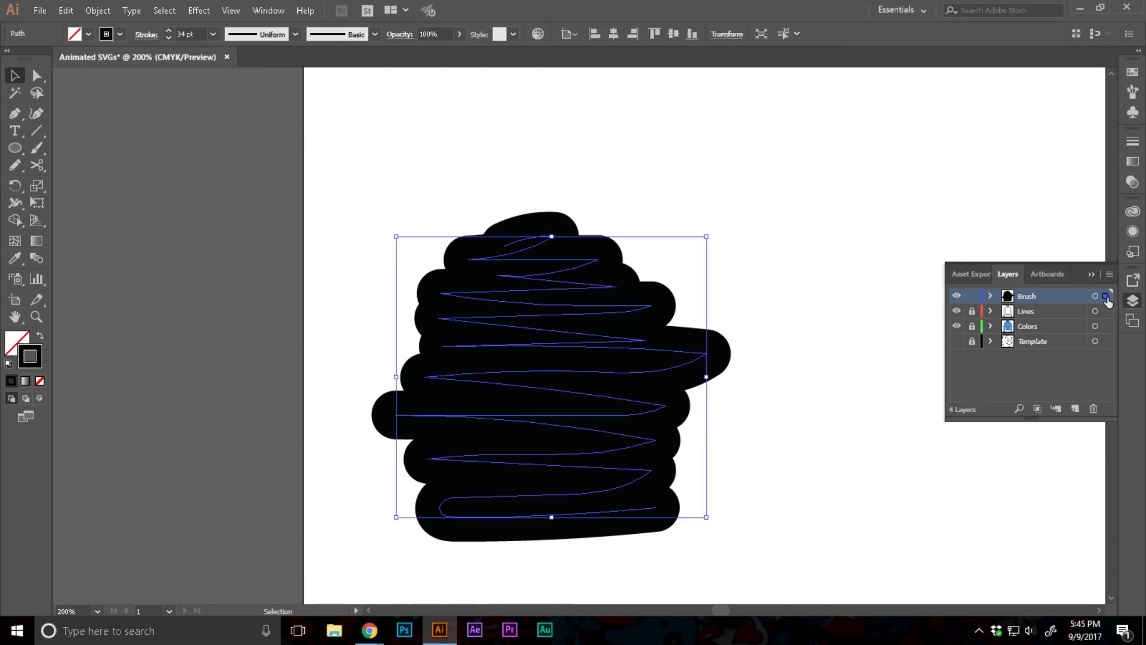
{"action": "left_click", "coordinate": [459, 34]}
{"action": "left_click_drag", "start_coordinate": [458, 52], "coordinate": [403, 55]}
{"action": "left_click", "coordinate": [374, 201]}
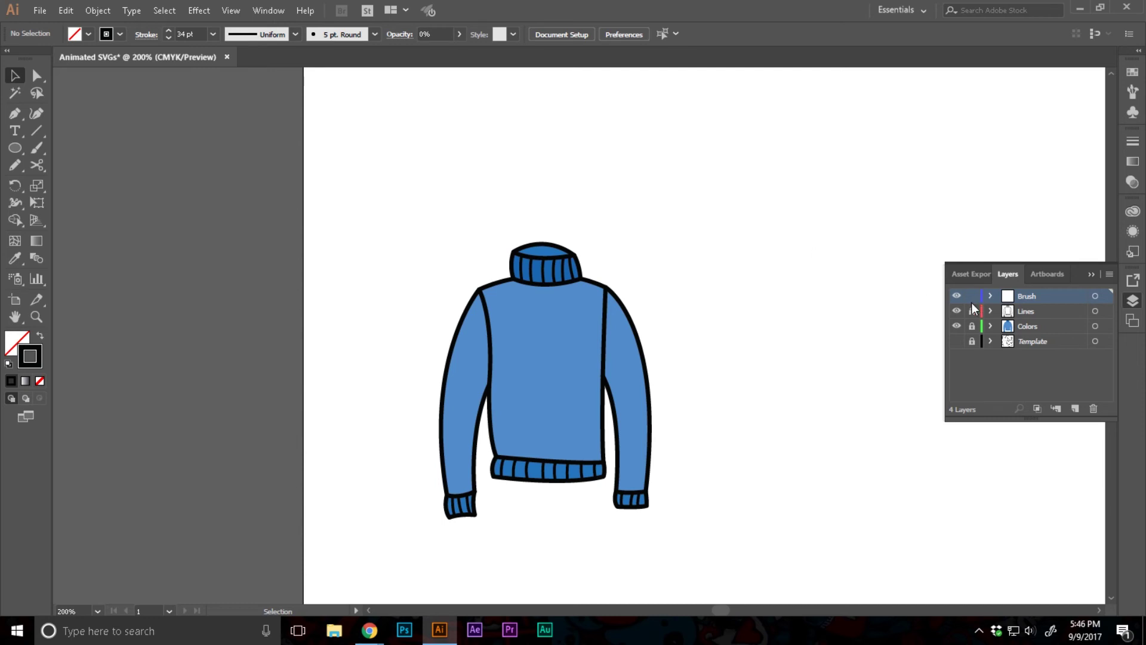
{"action": "left_click", "coordinate": [1108, 296]}
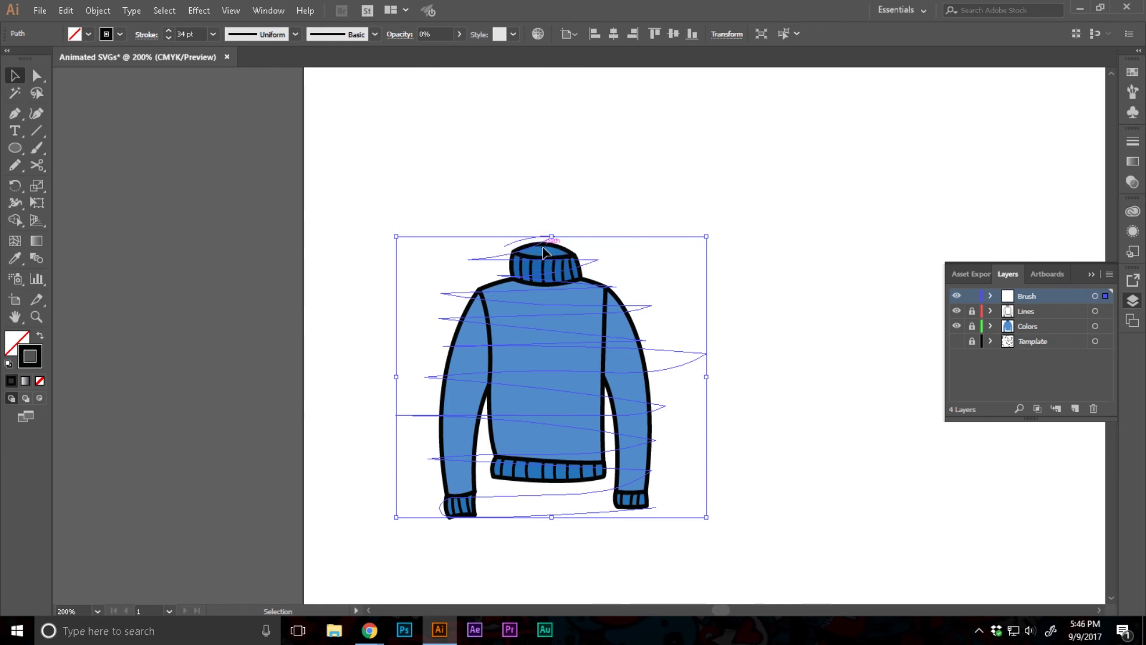
{"action": "left_click", "coordinate": [793, 286]}
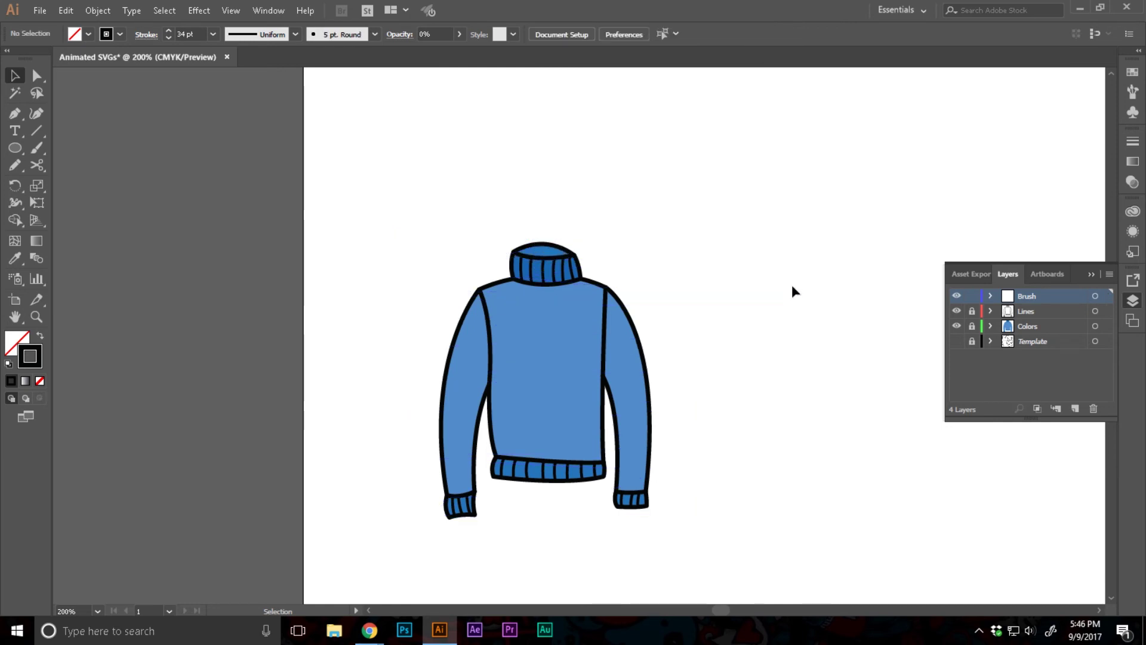
{"action": "scroll", "coordinate": [775, 355], "scroll_direction": "up", "scroll_amount": 2}
{"action": "scroll", "coordinate": [775, 358], "scroll_direction": "down", "scroll_amount": 2}
Save the artwork to the Desktop as 'Animated SVGs' in SVG (*.SVG) format.
{"action": "left_click", "coordinate": [34, 12]}
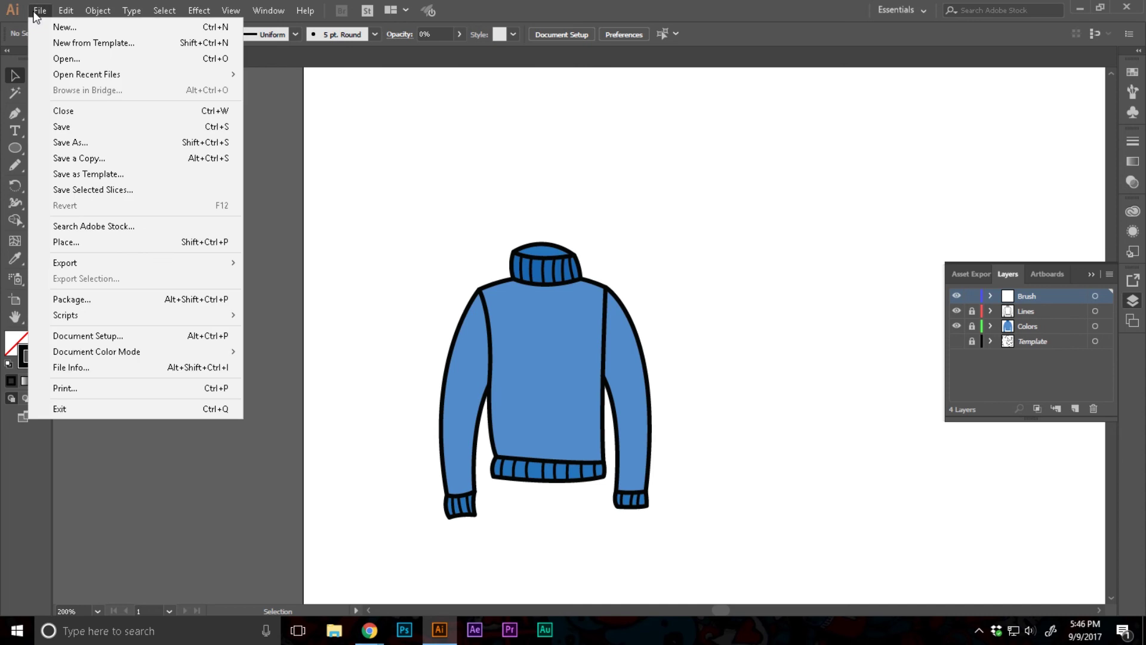
{"action": "left_click", "coordinate": [62, 126]}
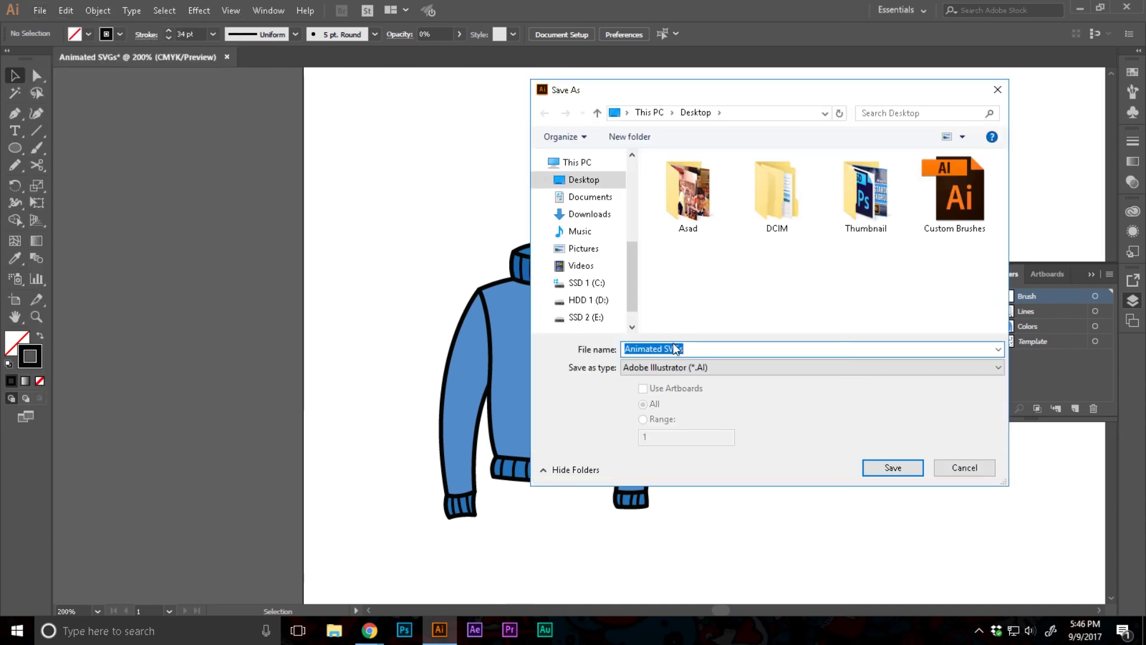
{"action": "left_click", "coordinate": [679, 366]}
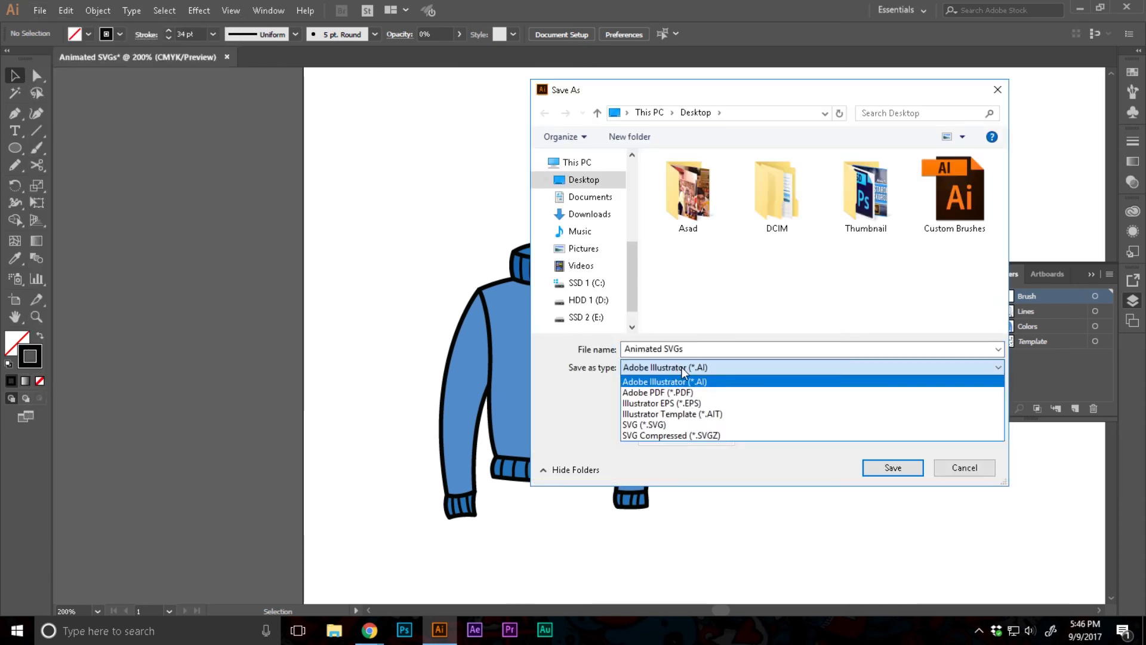
{"action": "left_click", "coordinate": [681, 425]}
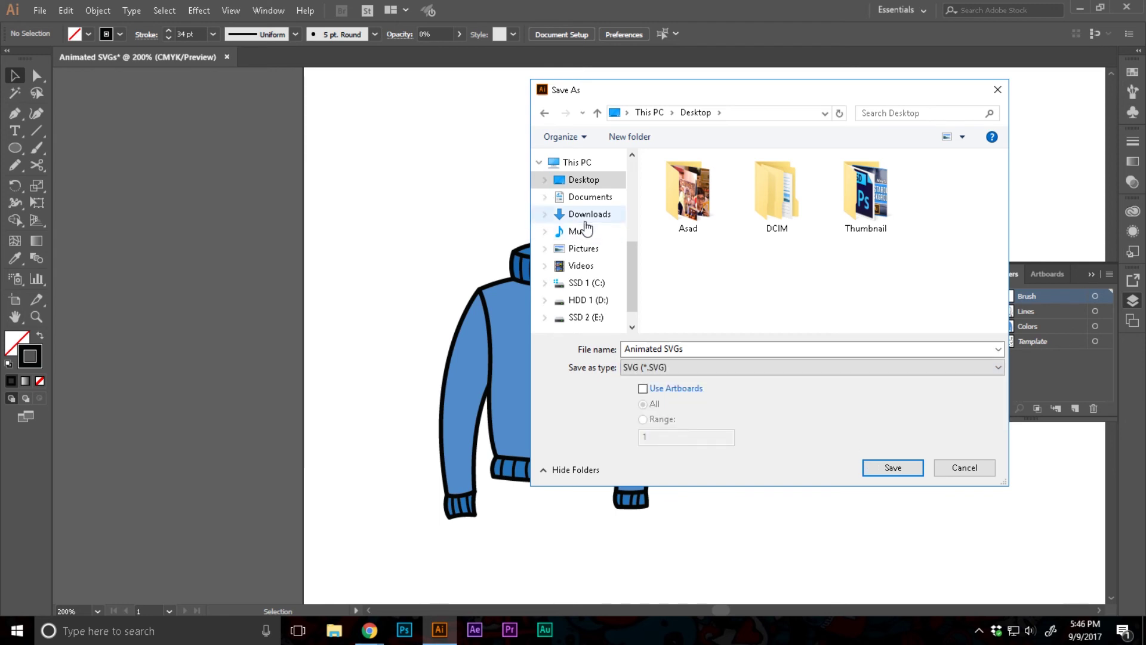
{"action": "left_click", "coordinate": [895, 467]}
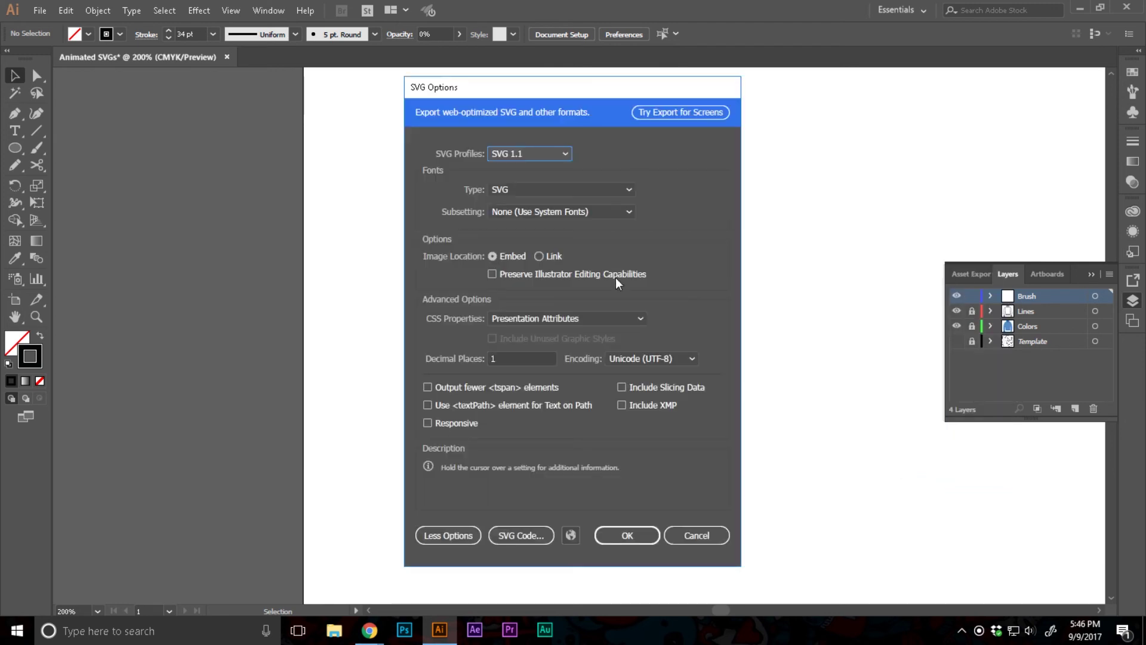
In the advanced SVG options, keep Presentation Attributes for CSS Properties and confirm.
{"action": "left_click", "coordinate": [433, 540]}
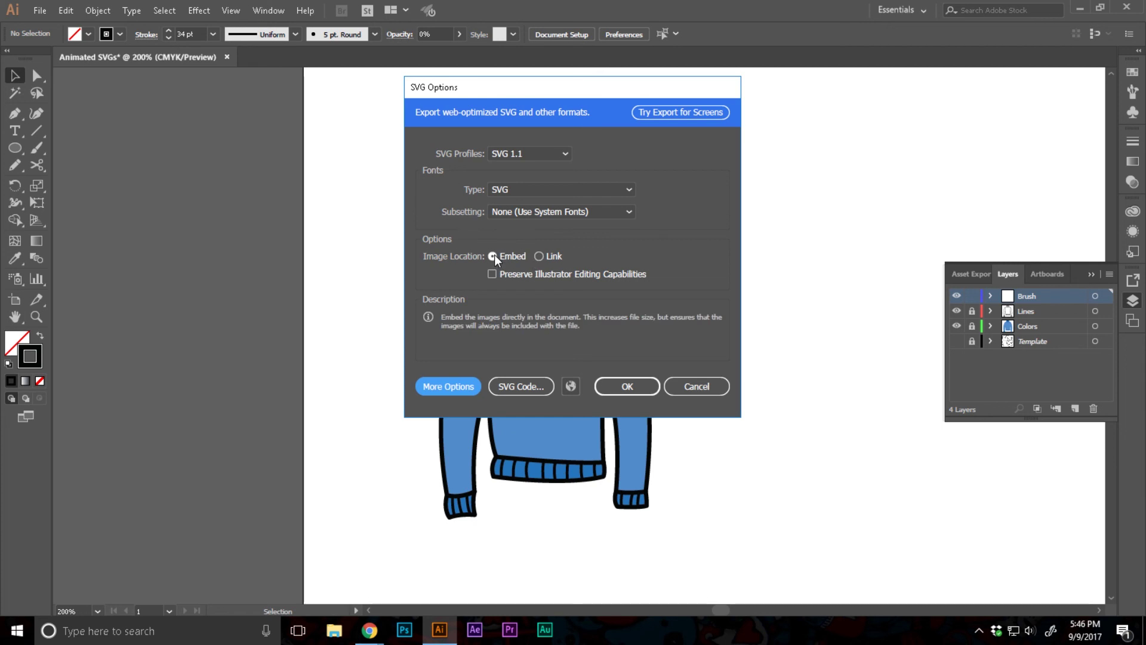
{"action": "left_click", "coordinate": [457, 388]}
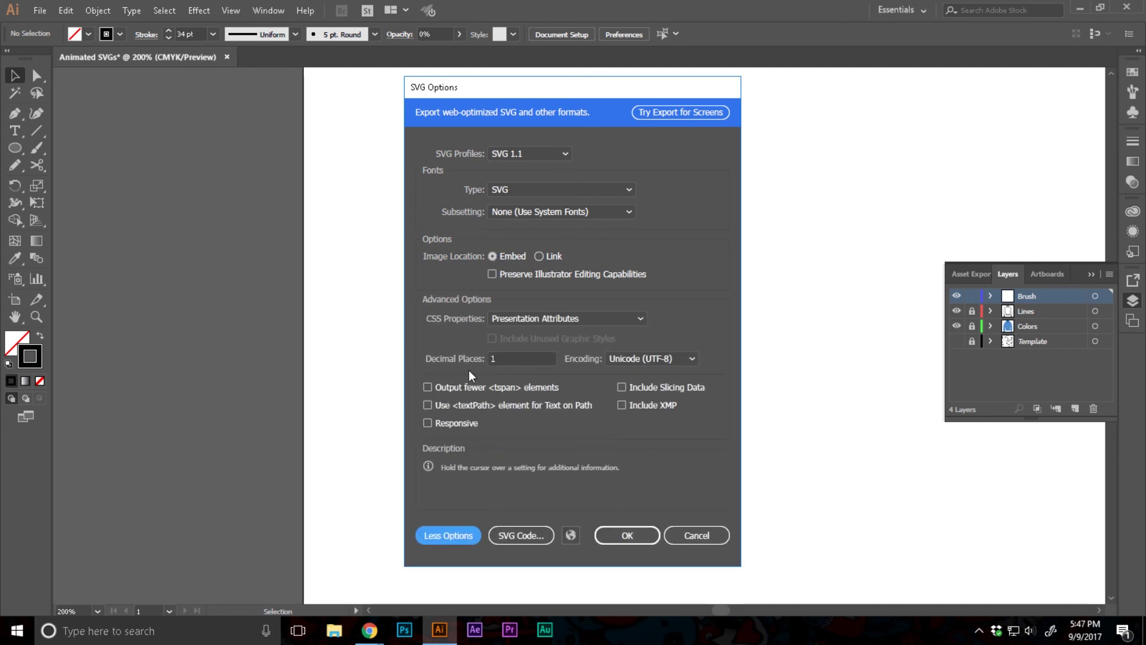
{"action": "left_click", "coordinate": [533, 320]}
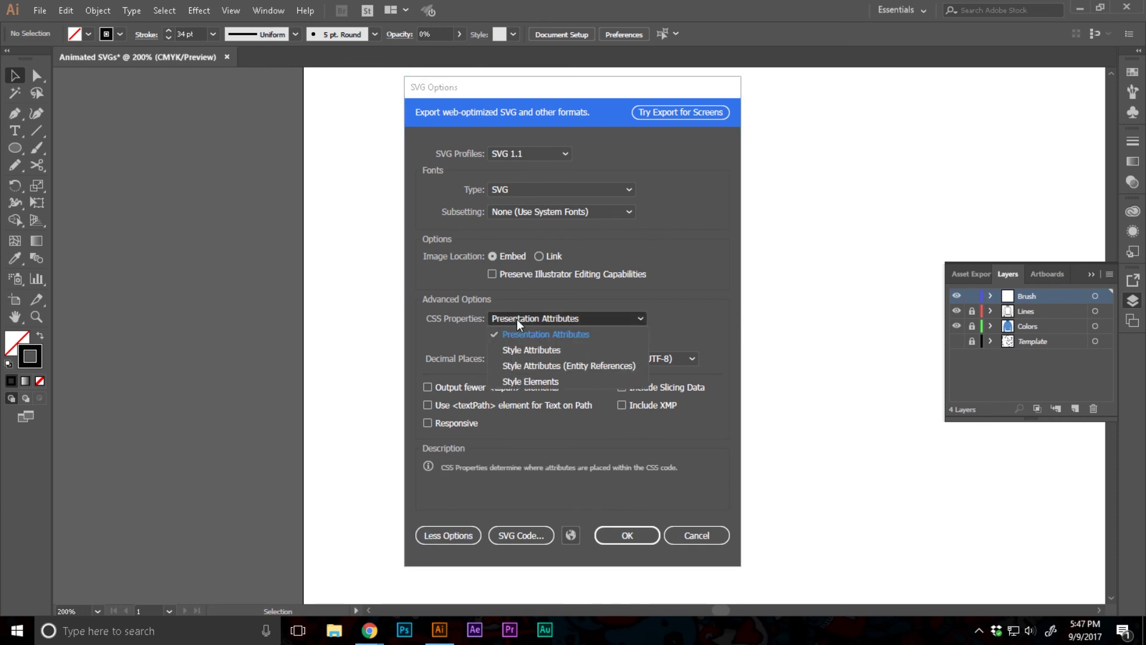
{"action": "left_click", "coordinate": [555, 339]}
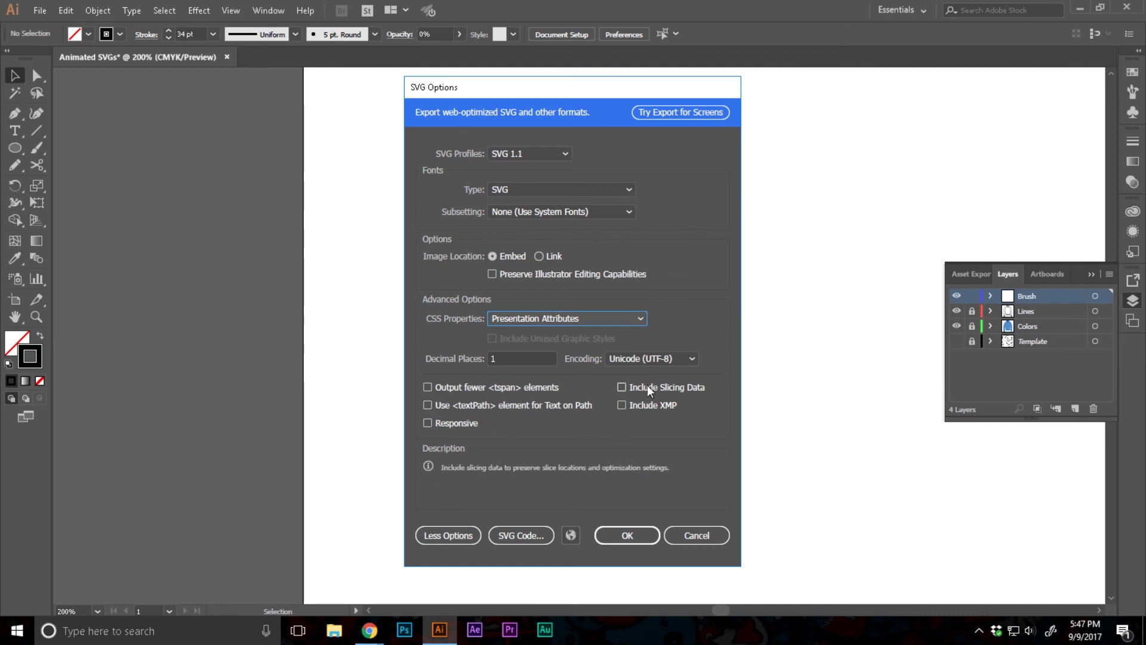
{"action": "left_click", "coordinate": [634, 536]}
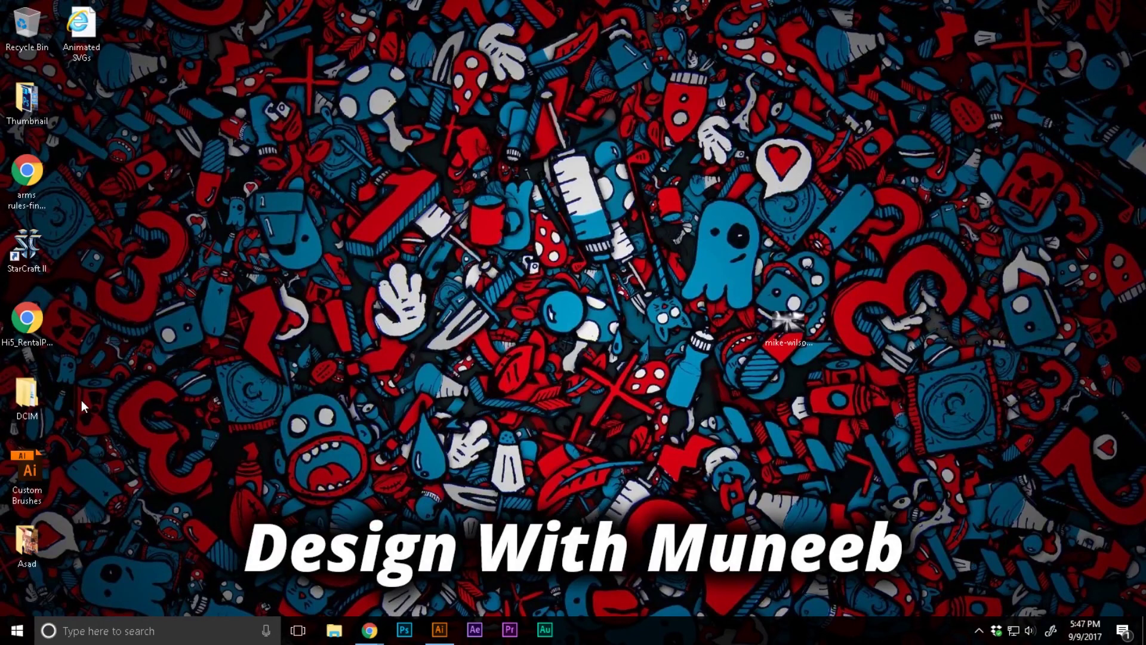
Open the Animated SVGs desktop file in Internet Explorer to preview the sweater.
{"action": "double_click", "coordinate": [82, 20]}
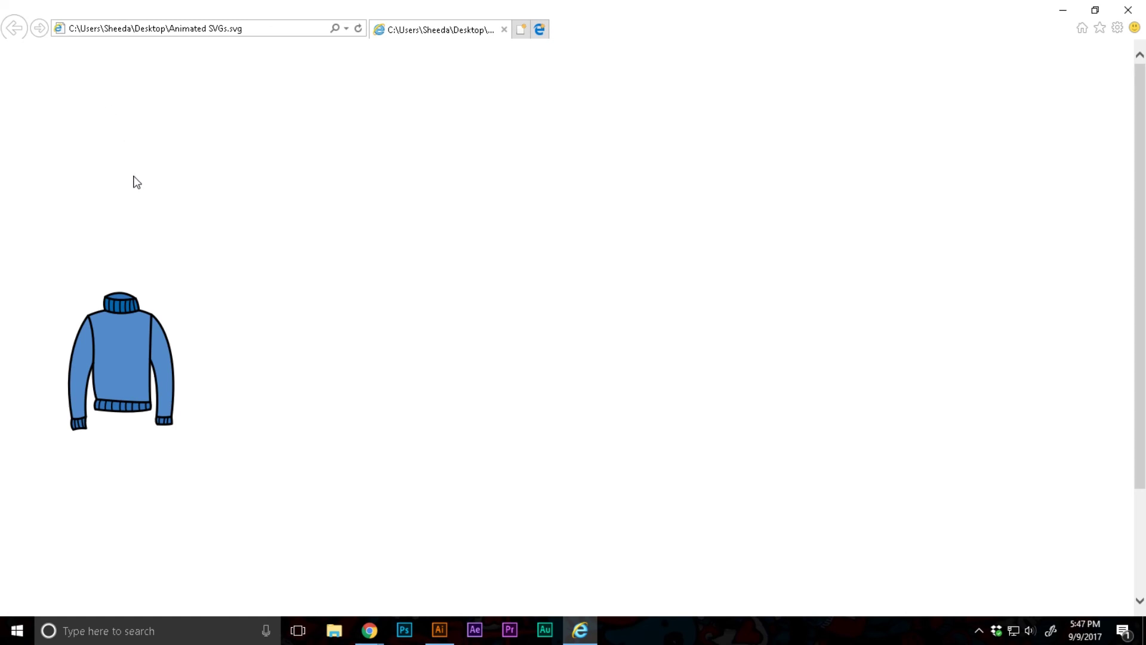
Close the browser preview and box-select the Animated SVGs icon on the desktop.
{"action": "left_click", "coordinate": [1128, 10]}
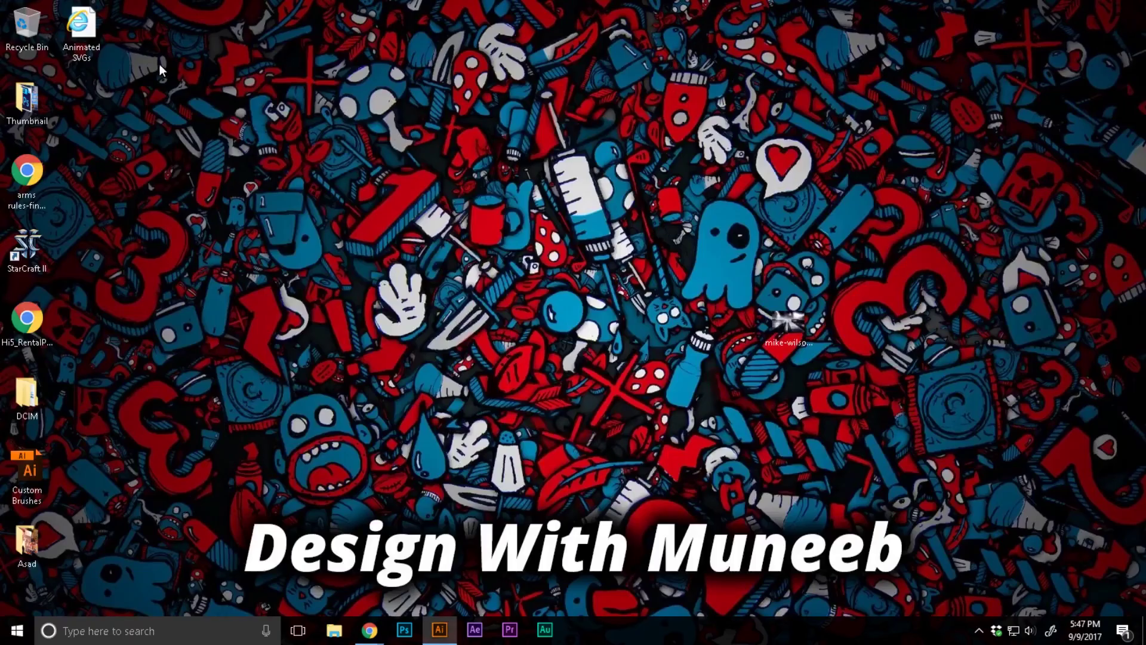
{"action": "left_click_drag", "start_coordinate": [140, 19], "coordinate": [121, 38]}
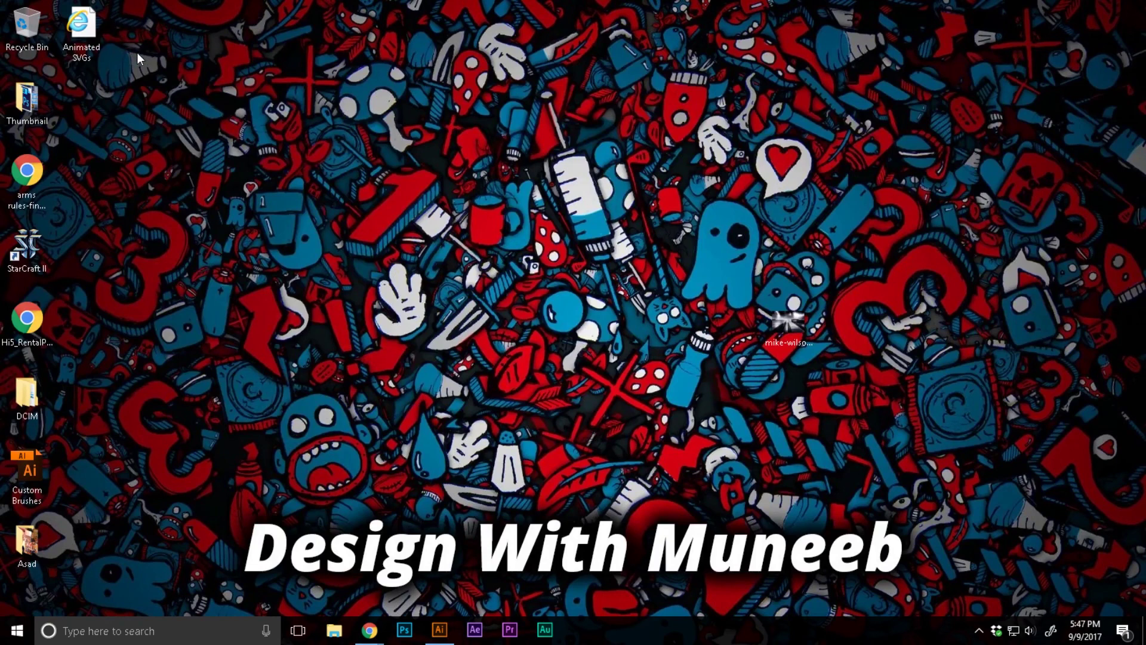